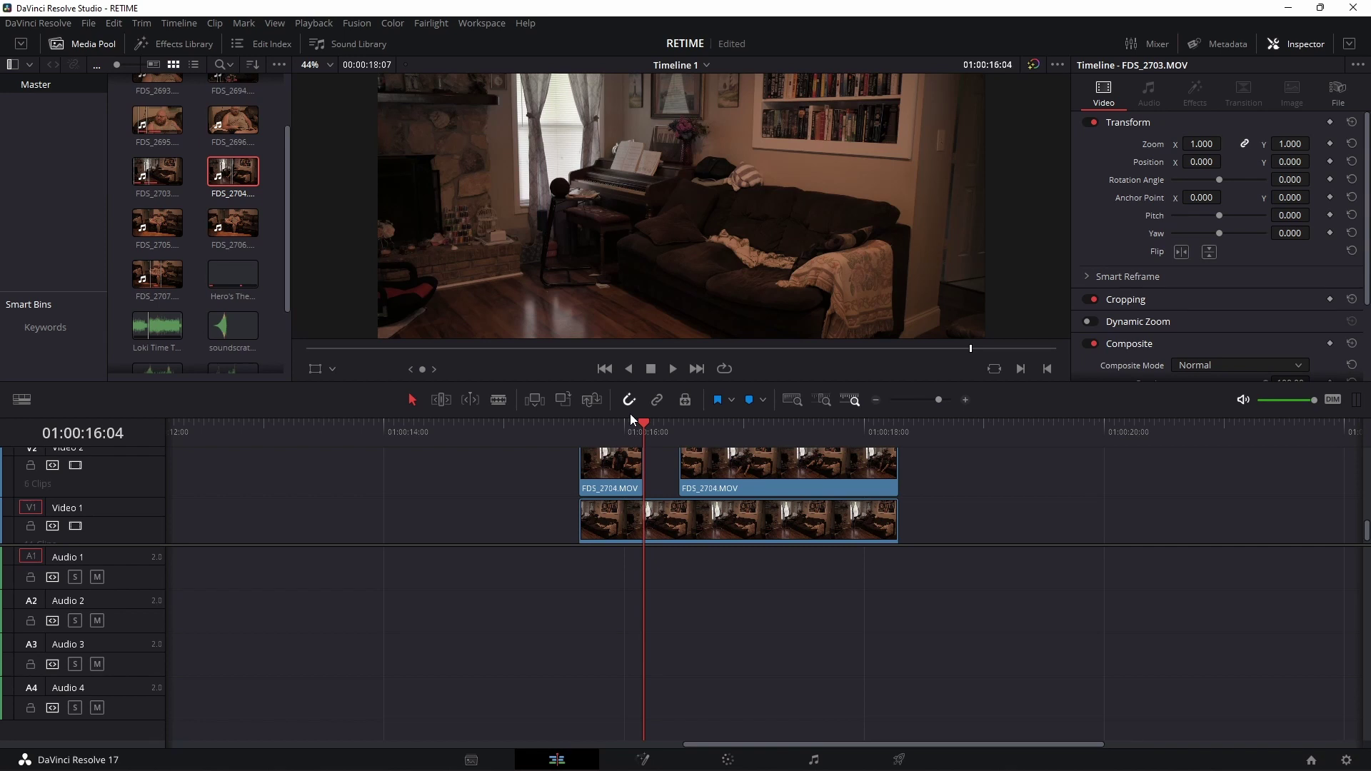
Split the Video 2 clip before the gap four frames before its end, at 01:00:16:00
key("Left")
key("Left")
key("Left")
key("Left")
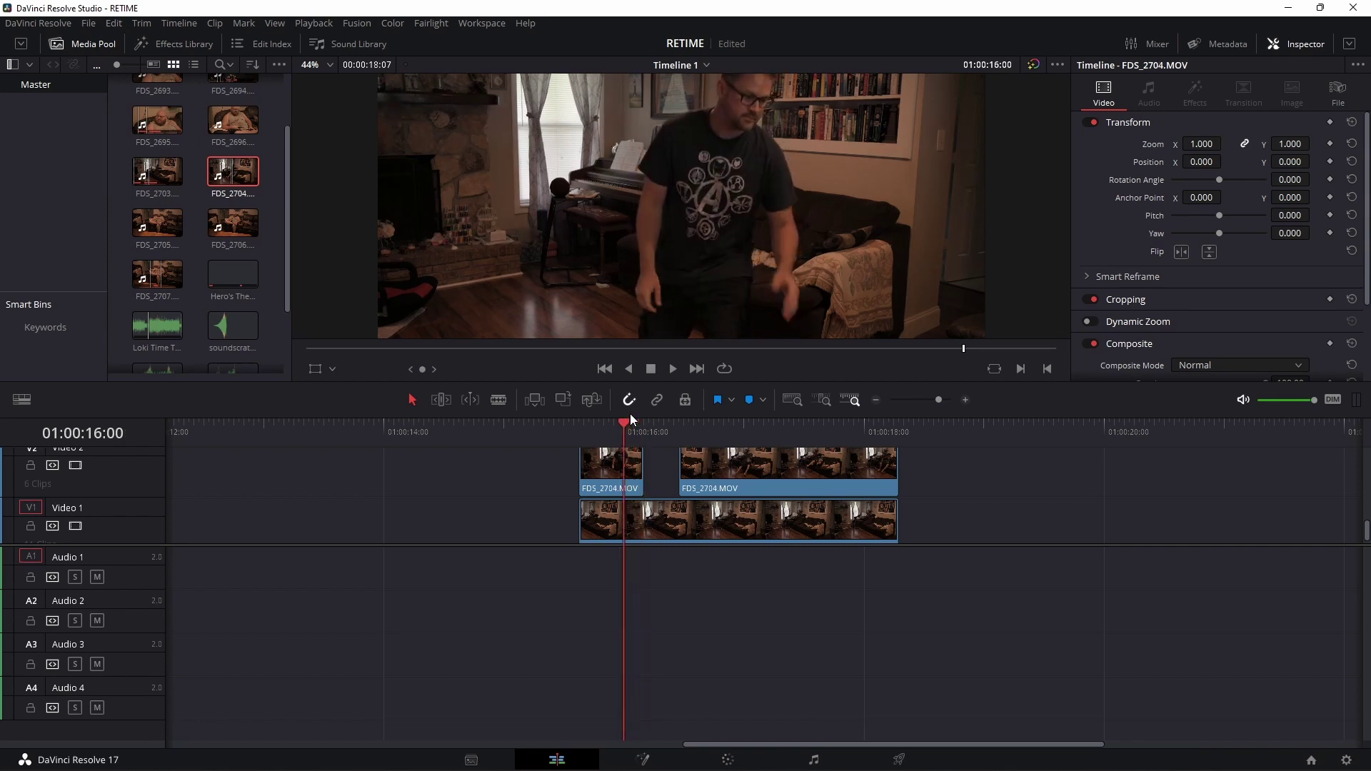
left_click(602, 468)
key("ctrl+b")
Split the Video 2 clip after the gap four frames past its start, at 01:00:16:15
left_click_drag(626, 421, 674, 422)
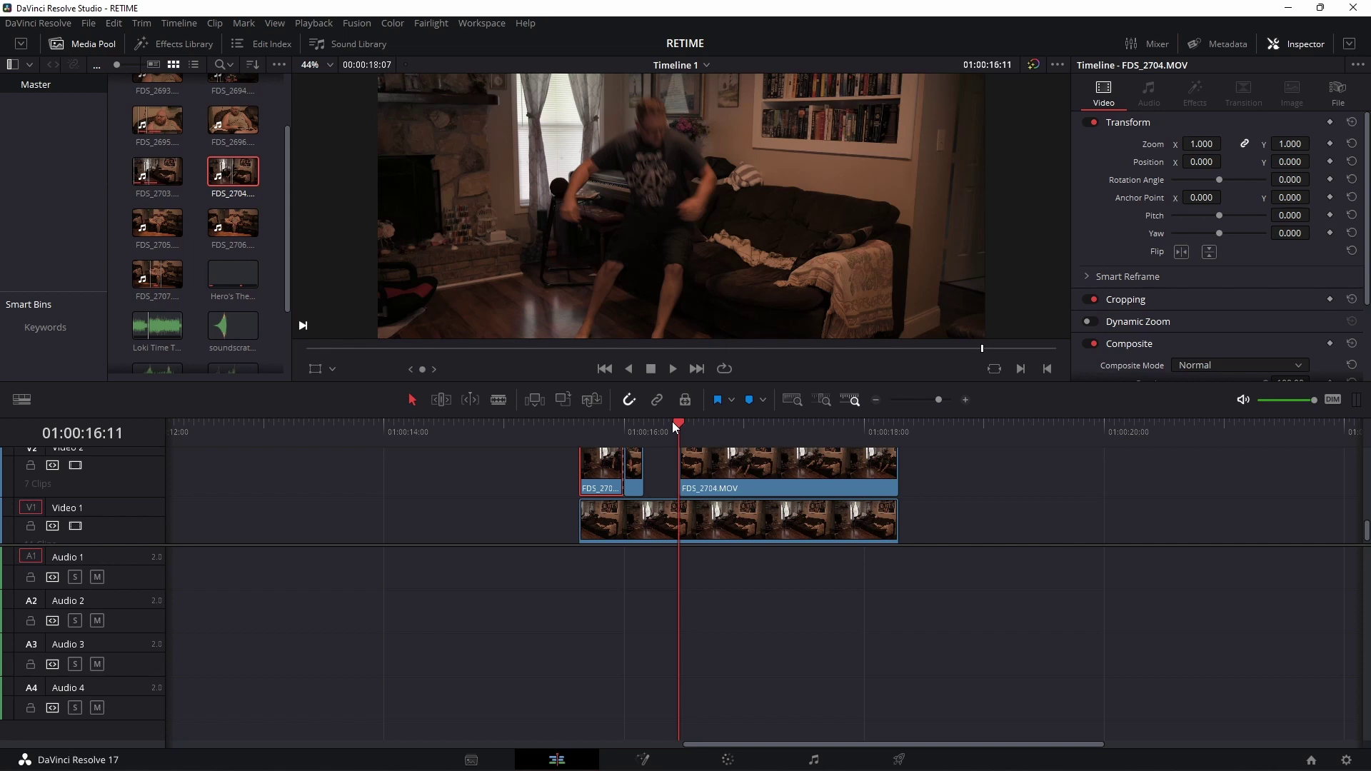
key("Right")
key("Right")
key("Right")
key("Right")
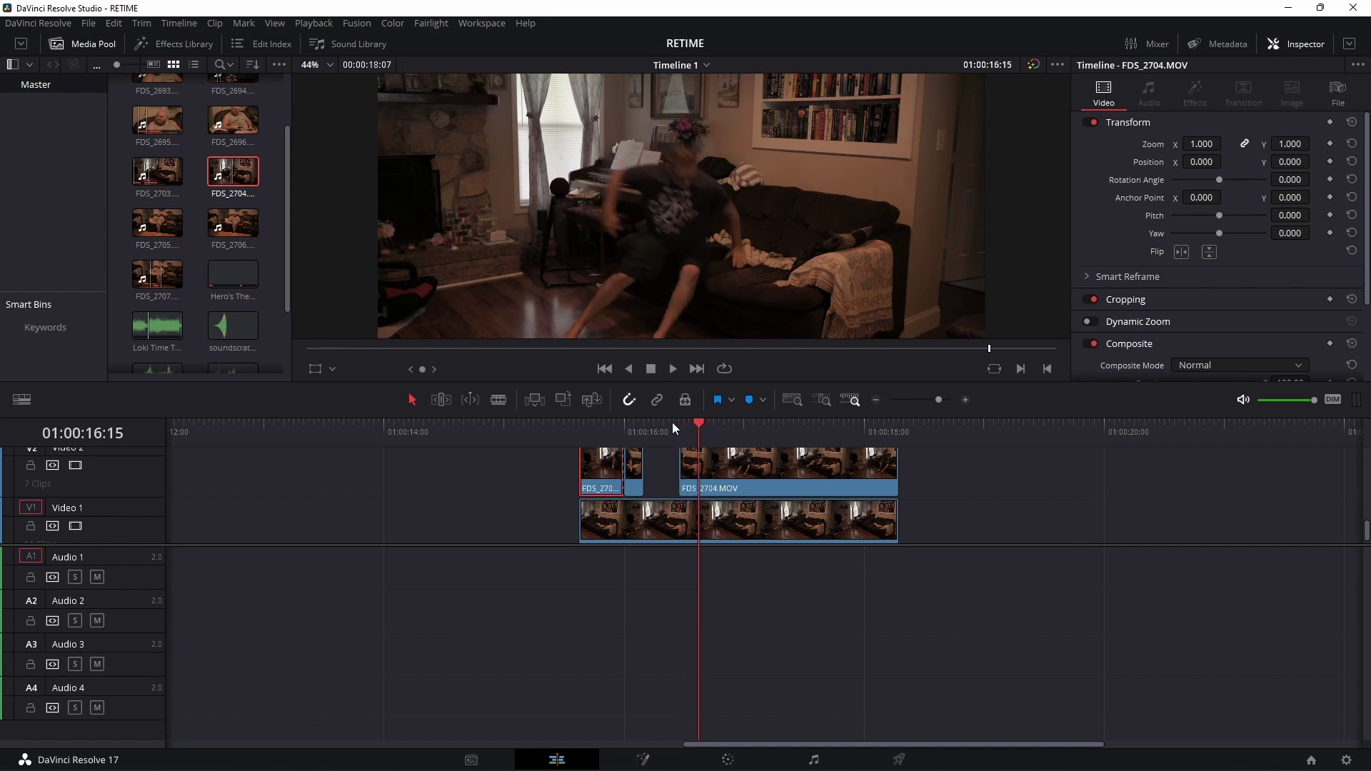
left_click(750, 467)
key("ctrl+b")
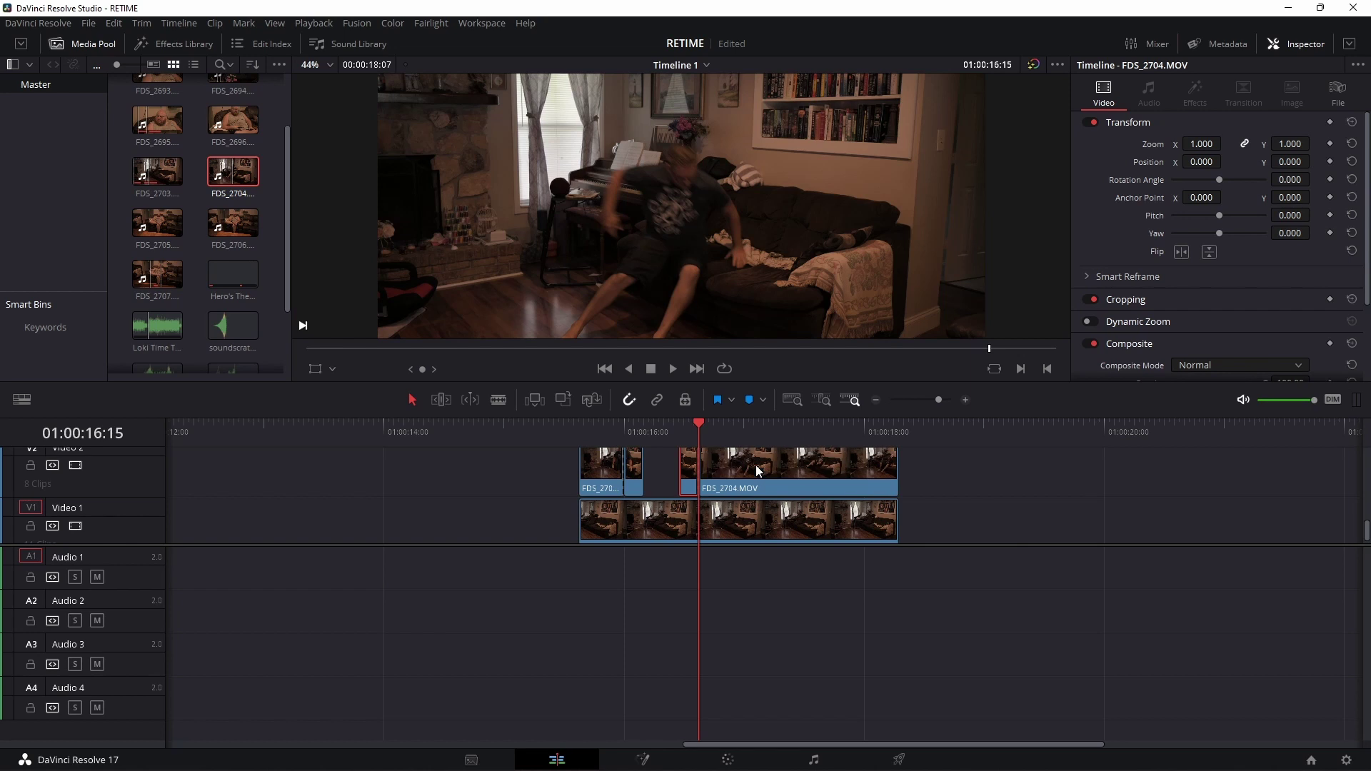
Open the four-frame segment just before the gap on Video 2 in the Fusion page
scroll(765, 507, "up", 2)
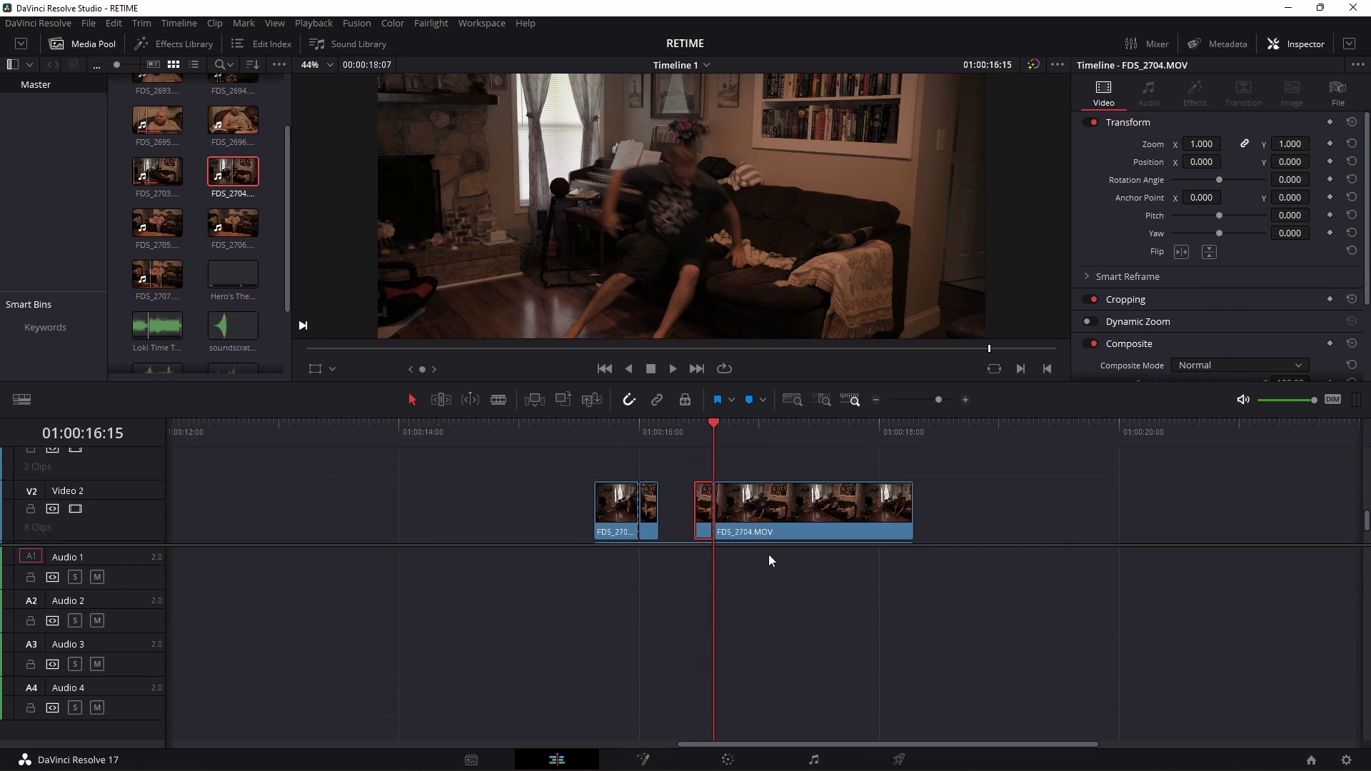
left_click(652, 433)
left_click(650, 500)
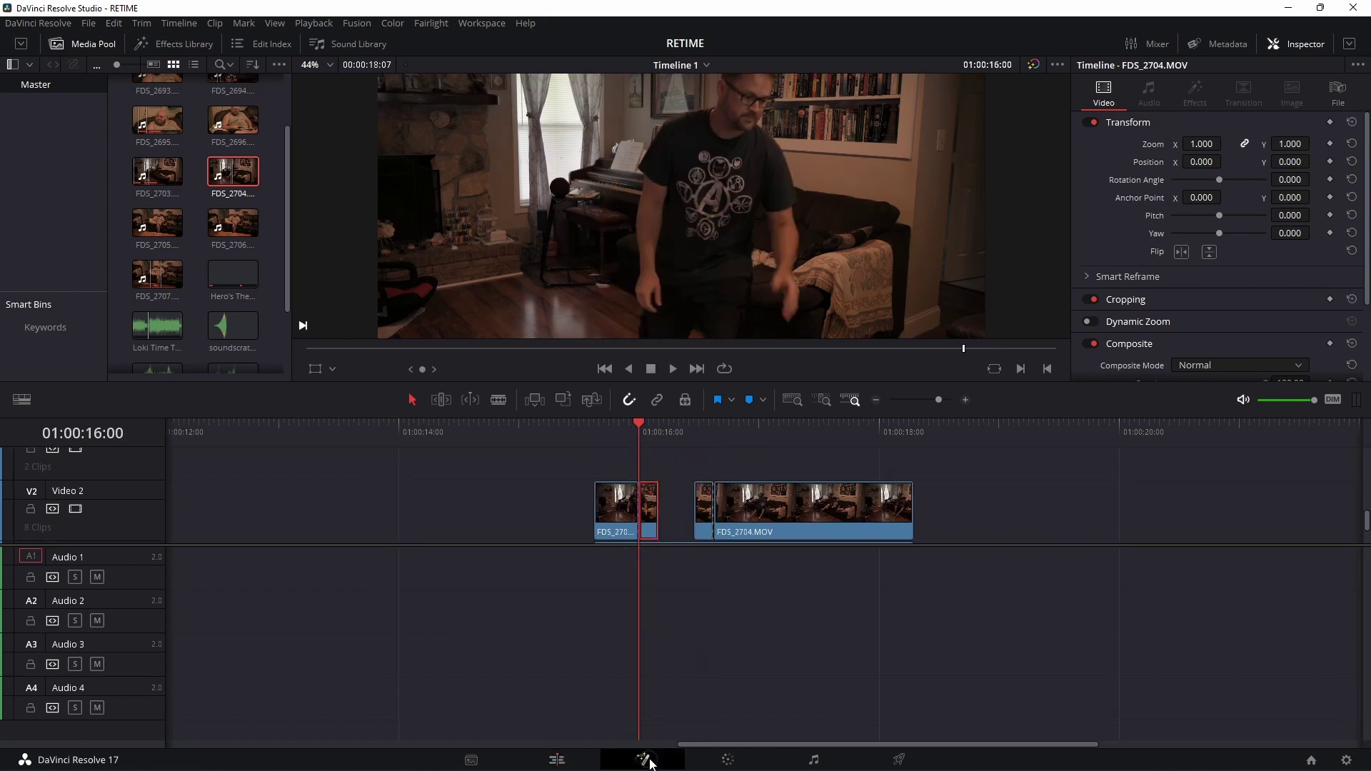
left_click(643, 759)
left_click_drag(545, 589, 843, 641)
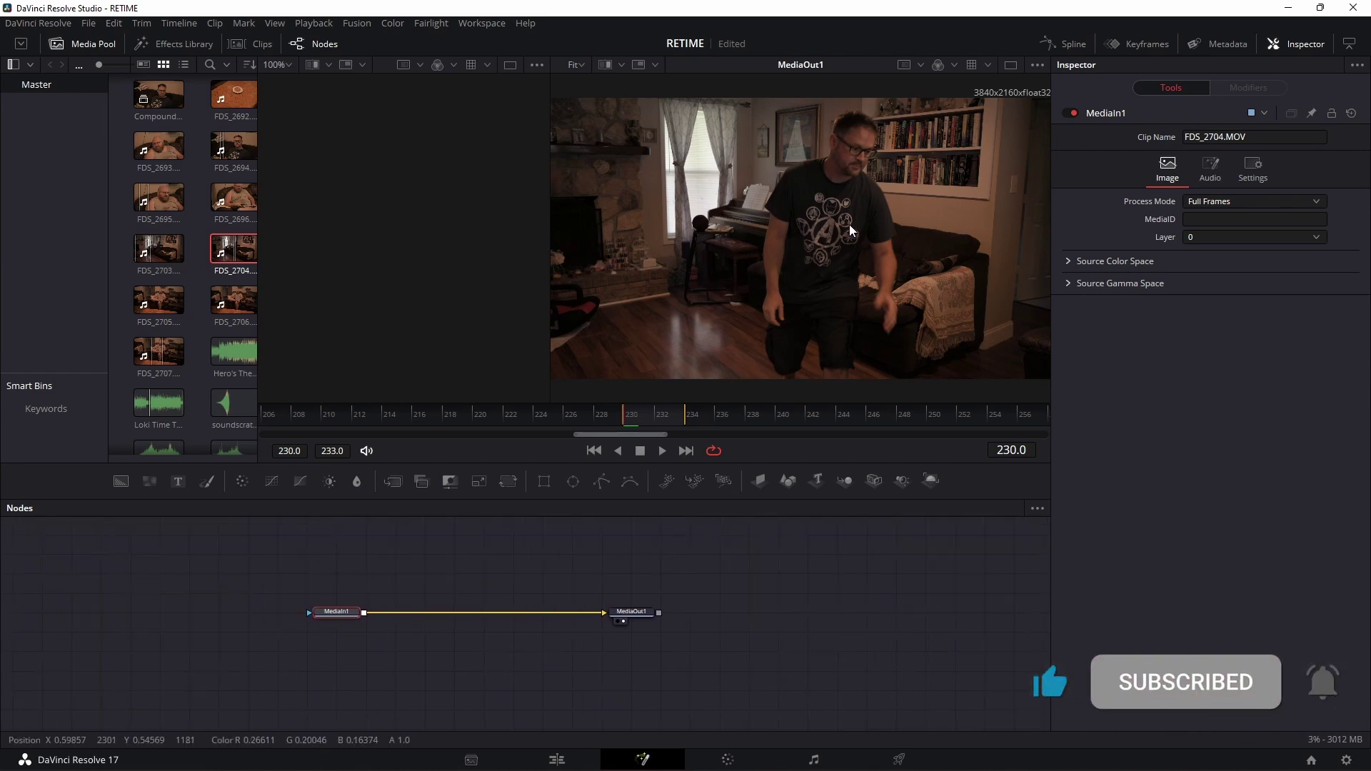
Add a Polygon mask and place its first points along the man's sleeve on the piano side
scroll(848, 211, "up", 3)
scroll(788, 169, "up", 2)
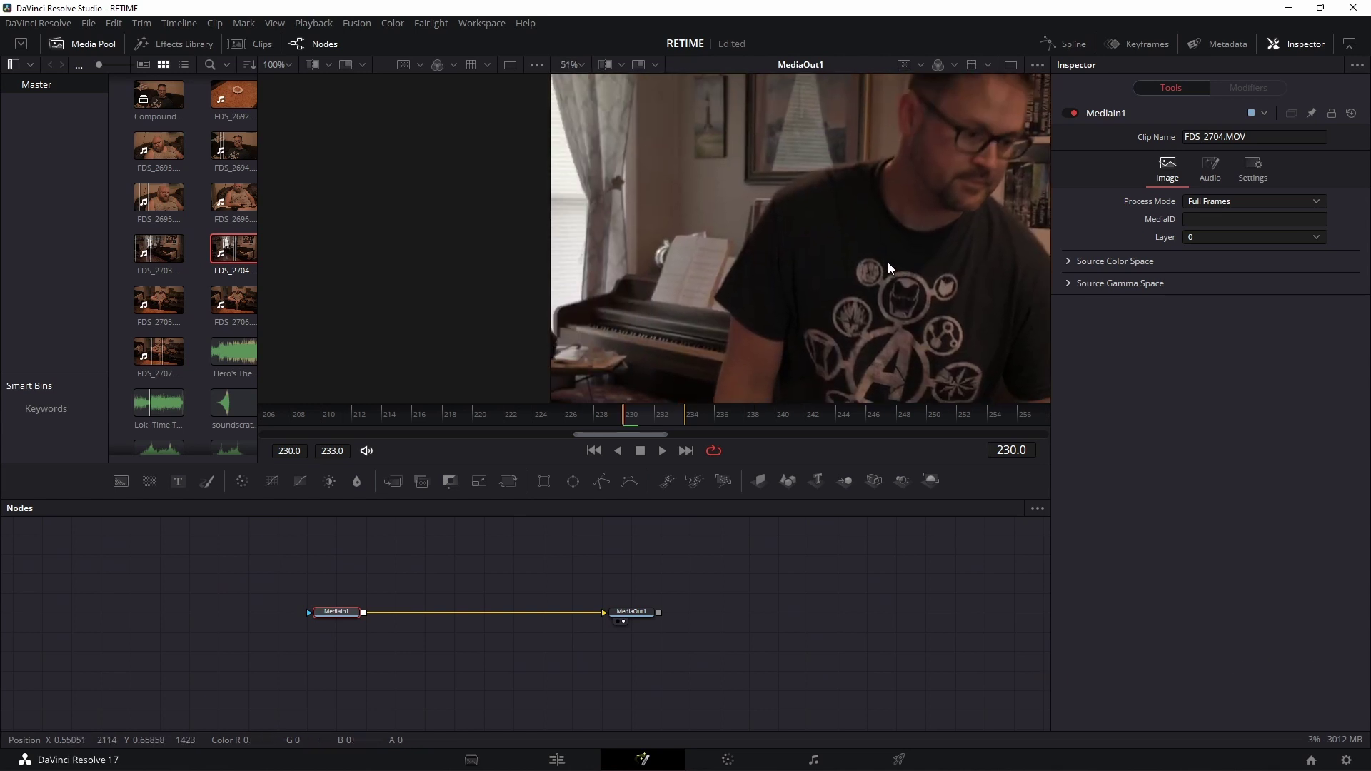
left_click(602, 482)
left_click(773, 201)
left_click(750, 234)
left_click(738, 263)
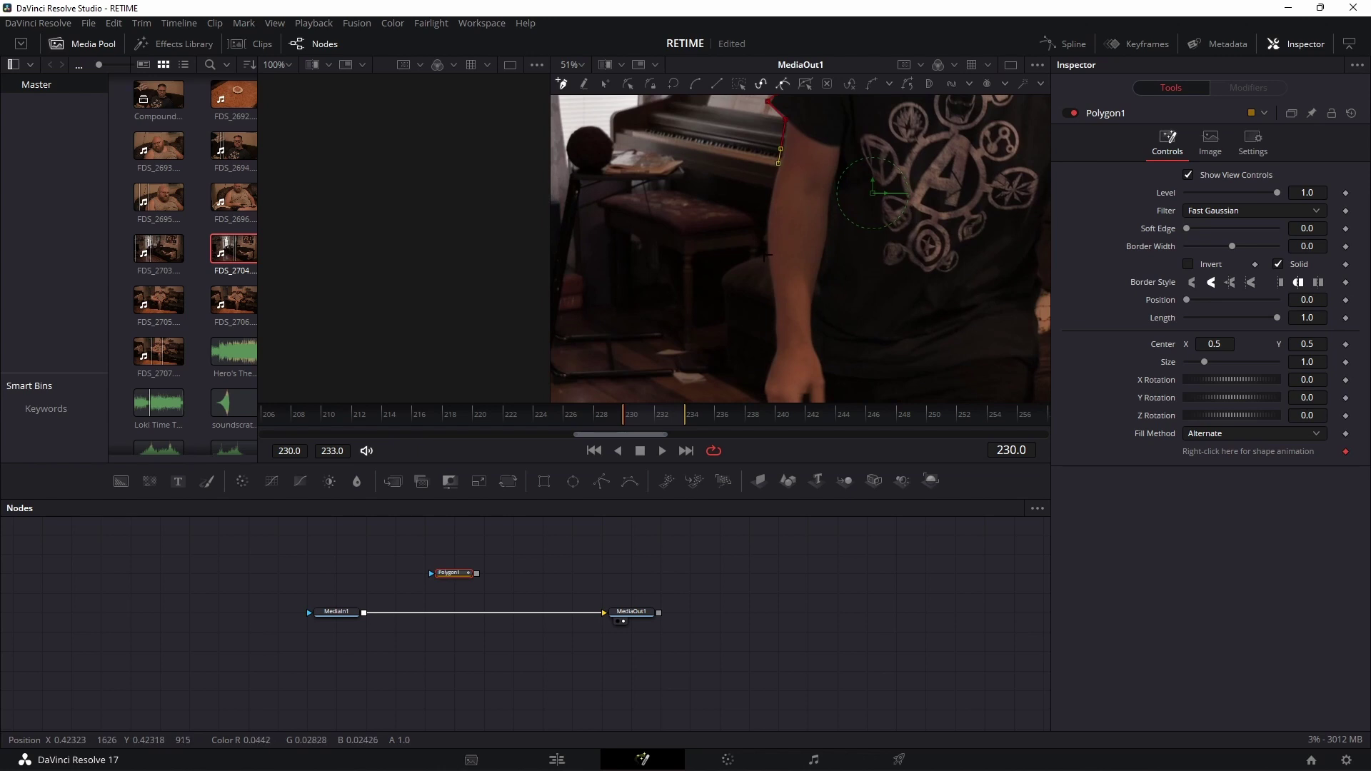
Continue the polygon down the piano-side arm, around the hand and onto the side of the shorts
left_click(765, 257)
left_click(774, 292)
left_click(776, 349)
left_click(763, 375)
left_click_drag(795, 338, 832, 220)
left_click(805, 291)
left_click(817, 312)
left_click(815, 333)
left_click(810, 359)
left_click(767, 367)
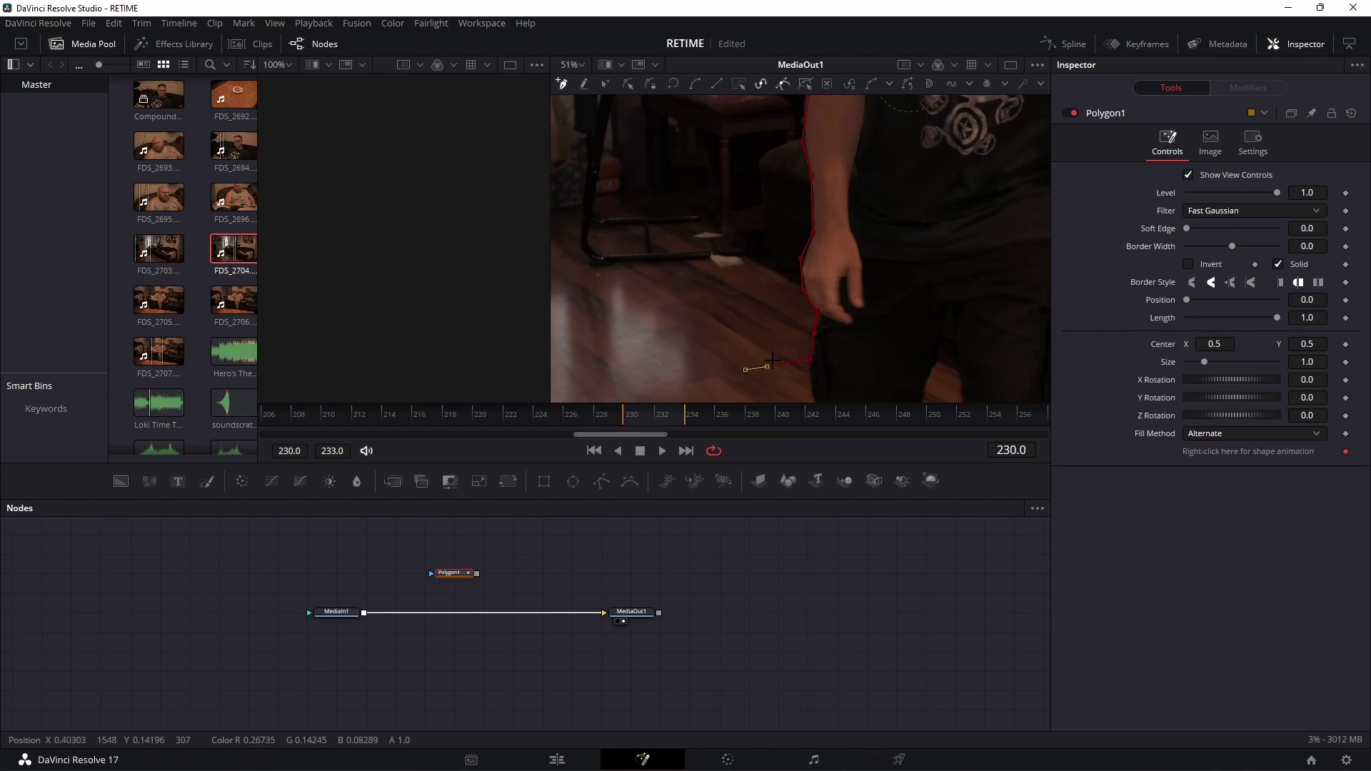
scroll(772, 360, "down", 5)
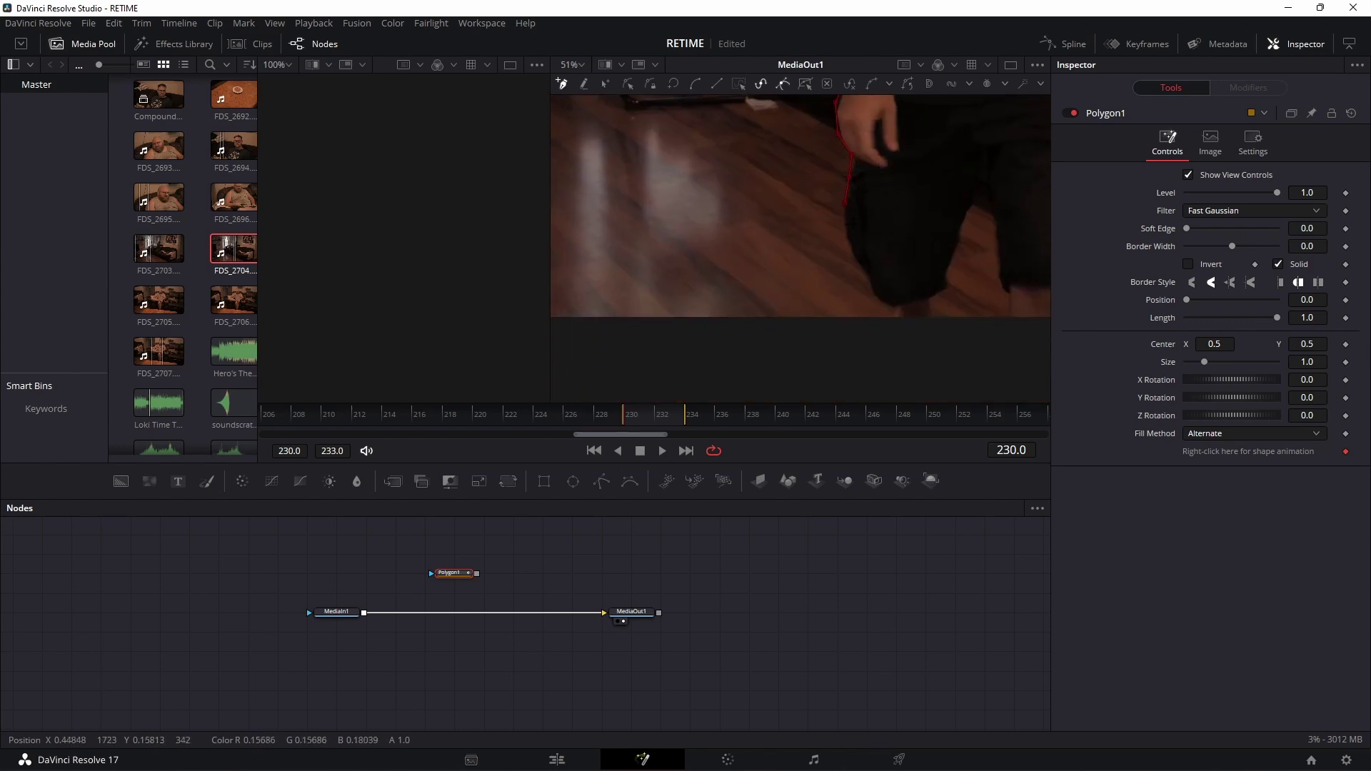
Trace the polygon around the near shorts leg and through the gap between the legs
scroll(845, 249, "up", 5)
left_click(822, 284)
left_click(832, 251)
left_click(843, 292)
left_click(848, 320)
left_click(847, 350)
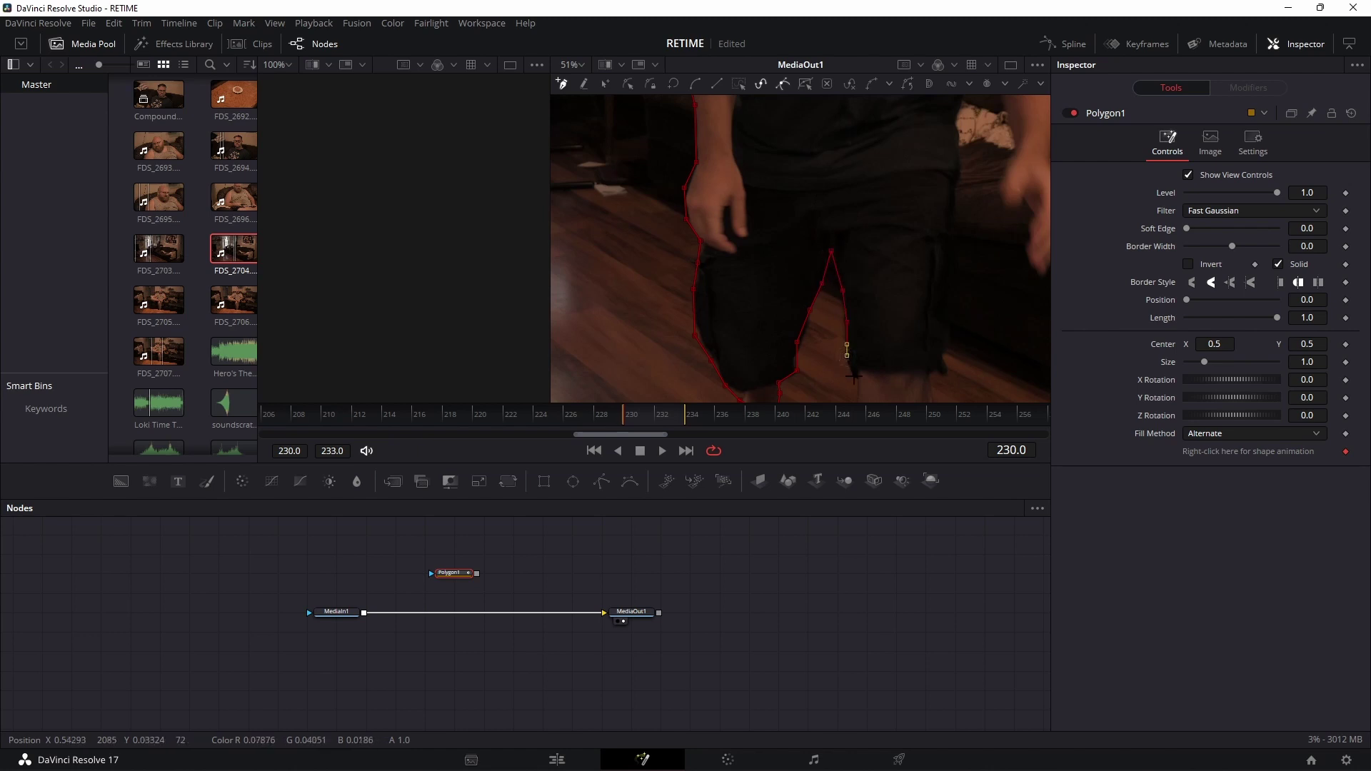
left_click(855, 375)
Trace the polygon around the other leg, up the torso and around the sofa-side hand
scroll(852, 350, "down", 1)
scroll(850, 286, "up", 5)
scroll(885, 250, "up", 4)
scroll(921, 286, "down", 4)
left_click(947, 360)
left_click(961, 344)
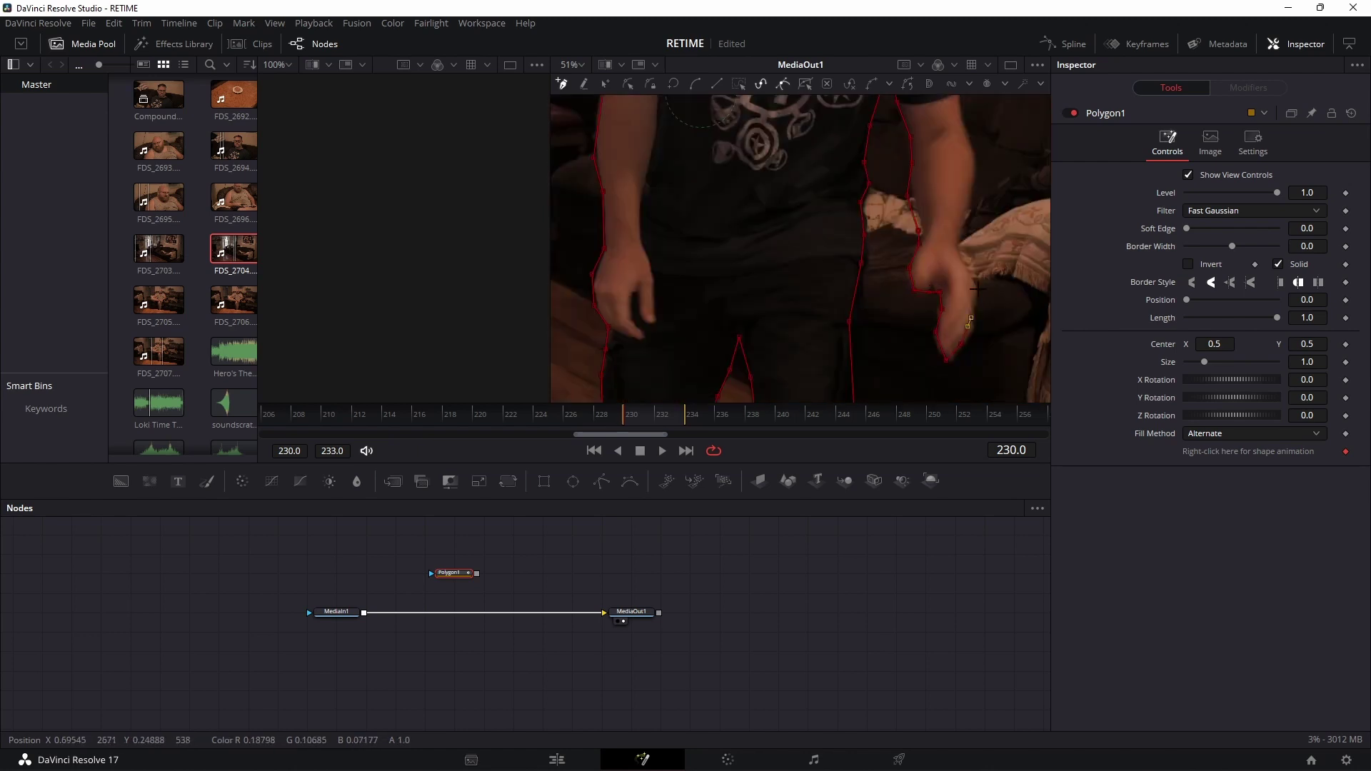
left_click(971, 320)
Trace up the sofa-side arm, over the shoulder and head, and close the polygon at the opposite sleeve
left_click_drag(964, 129, 871, 328)
left_click(854, 187)
left_click(837, 148)
left_click_drag(814, 136, 770, 258)
left_click(763, 240)
left_click(813, 276)
left_click_drag(874, 297, 911, 134)
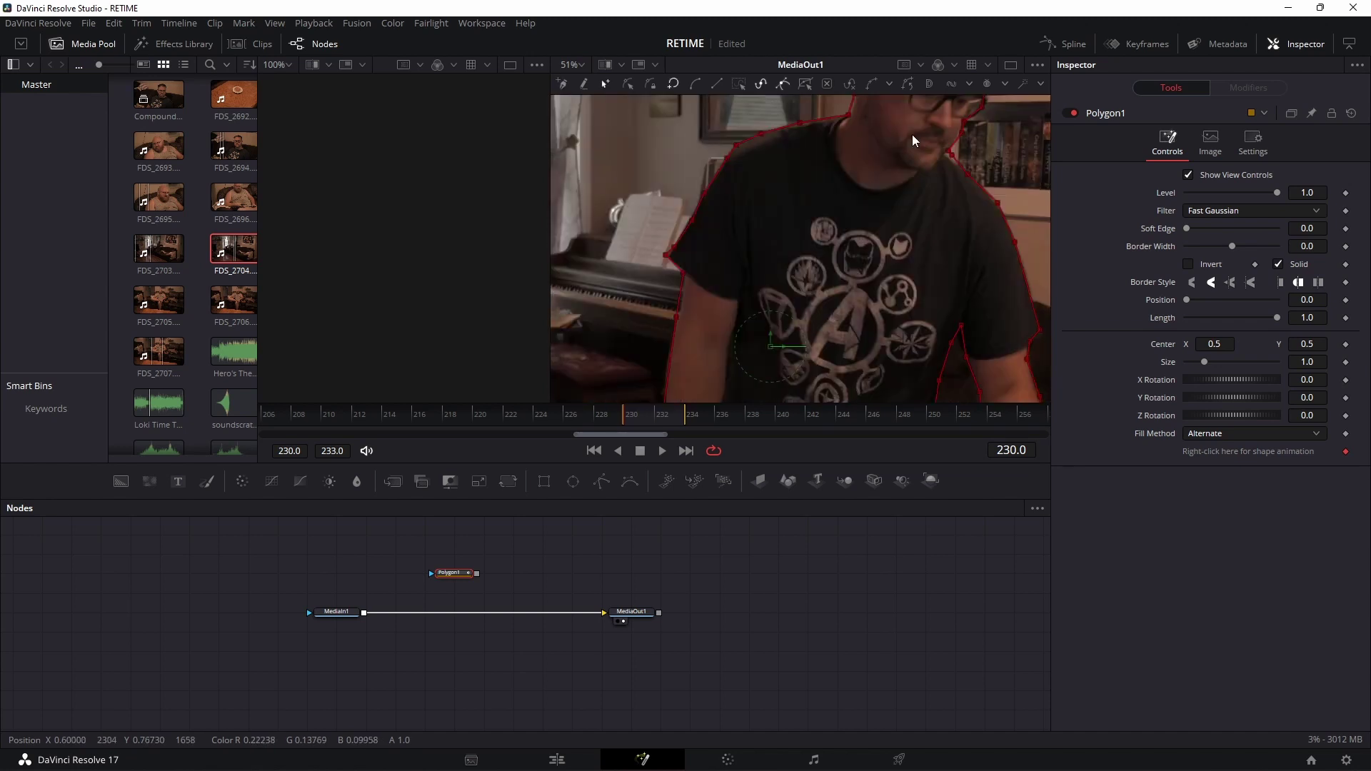
Advance to frame 231 and adjust the polygon points along the man's piano-side outline
left_click_drag(884, 542, 868, 580)
left_click(869, 583)
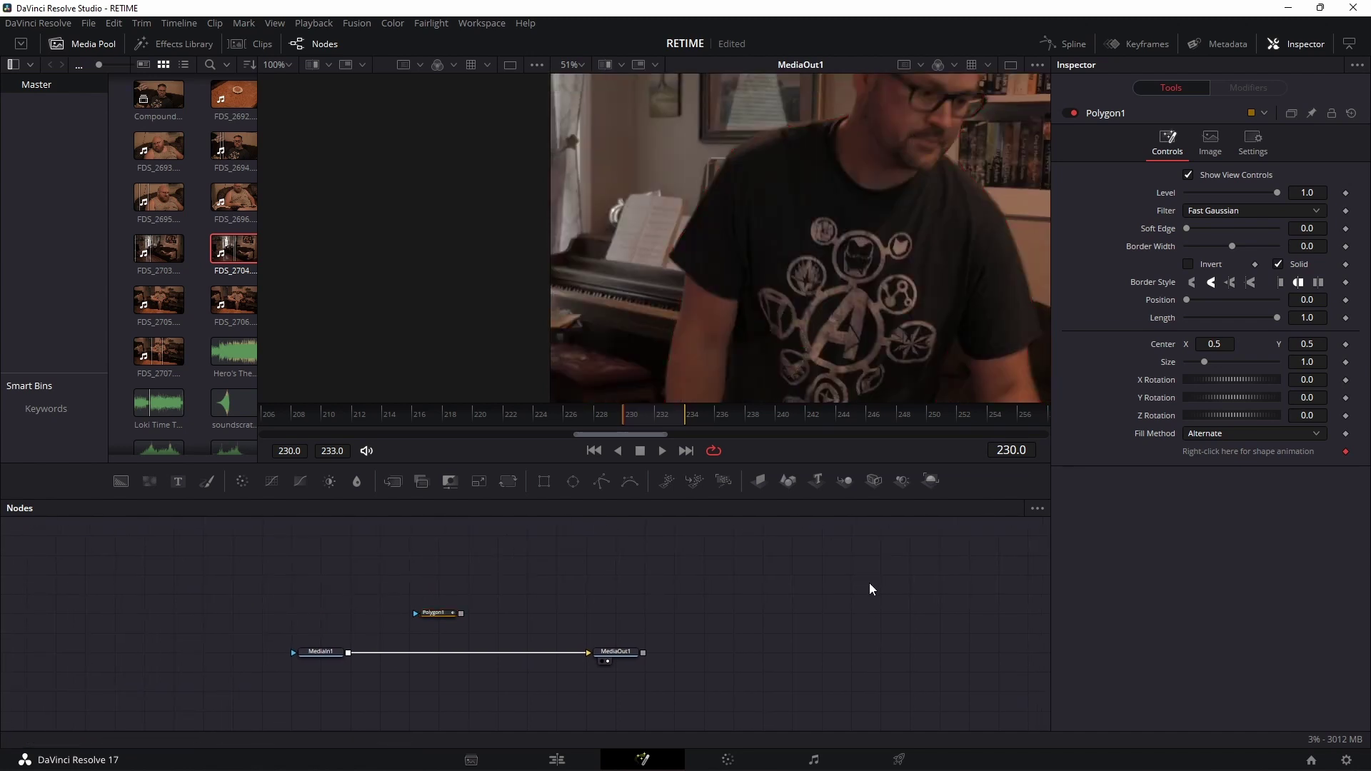
key("Right")
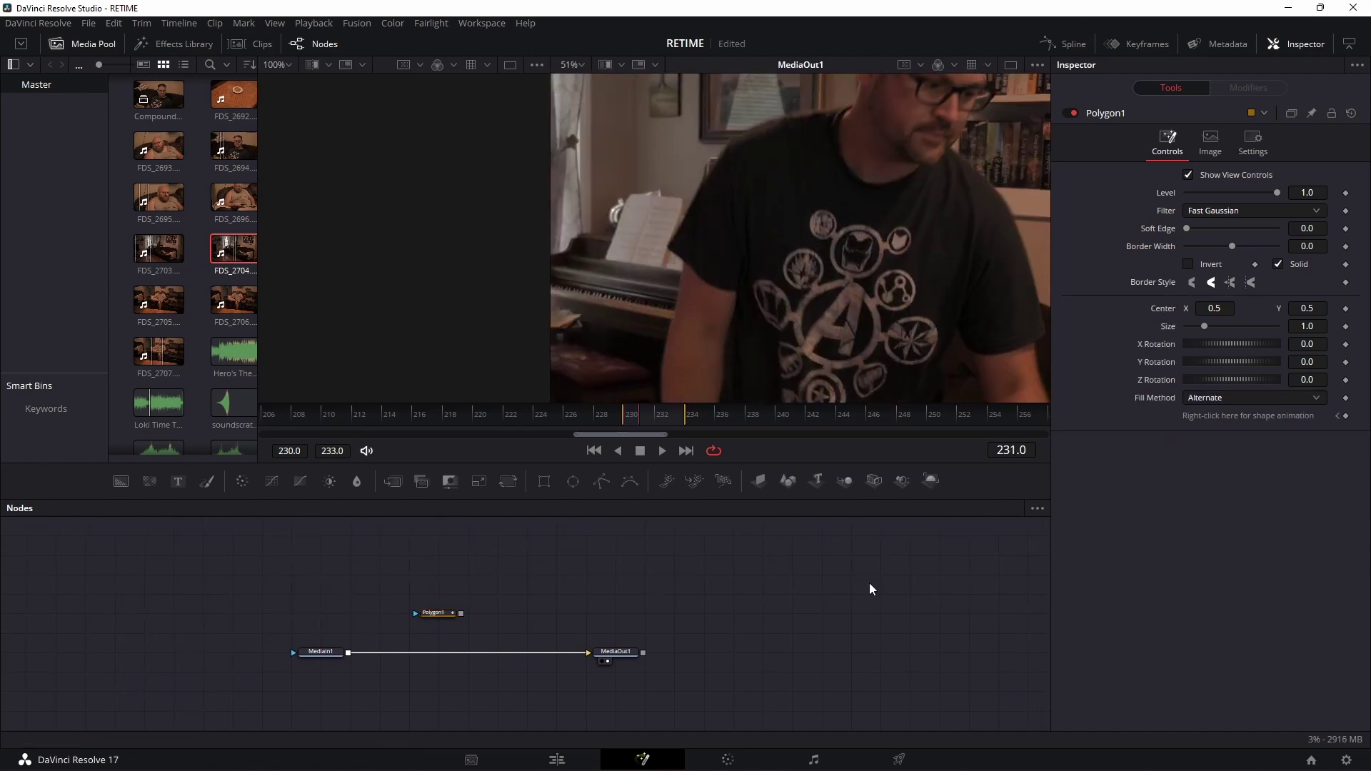
left_click(443, 611)
left_click_drag(760, 244, 741, 293)
left_click(743, 306)
left_click_drag(759, 322, 765, 308)
left_click_drag(752, 366, 743, 364)
left_click_drag(797, 318, 801, 242)
left_click_drag(782, 214, 801, 204)
Refit the frame 231 mask points around the head and the neck beside the bookshelf
scroll(802, 205, "up", 1)
left_click_drag(872, 128, 852, 259)
left_click_drag(945, 197, 940, 180)
left_click_drag(993, 107, 937, 221)
left_click(990, 198)
left_click_drag(1040, 261, 829, 285)
left_click(824, 332)
left_click_drag(829, 368, 850, 198)
left_click(948, 392)
left_click_drag(907, 396, 904, 282)
scroll(842, 138, "up", 2)
left_click_drag(843, 137, 731, 172)
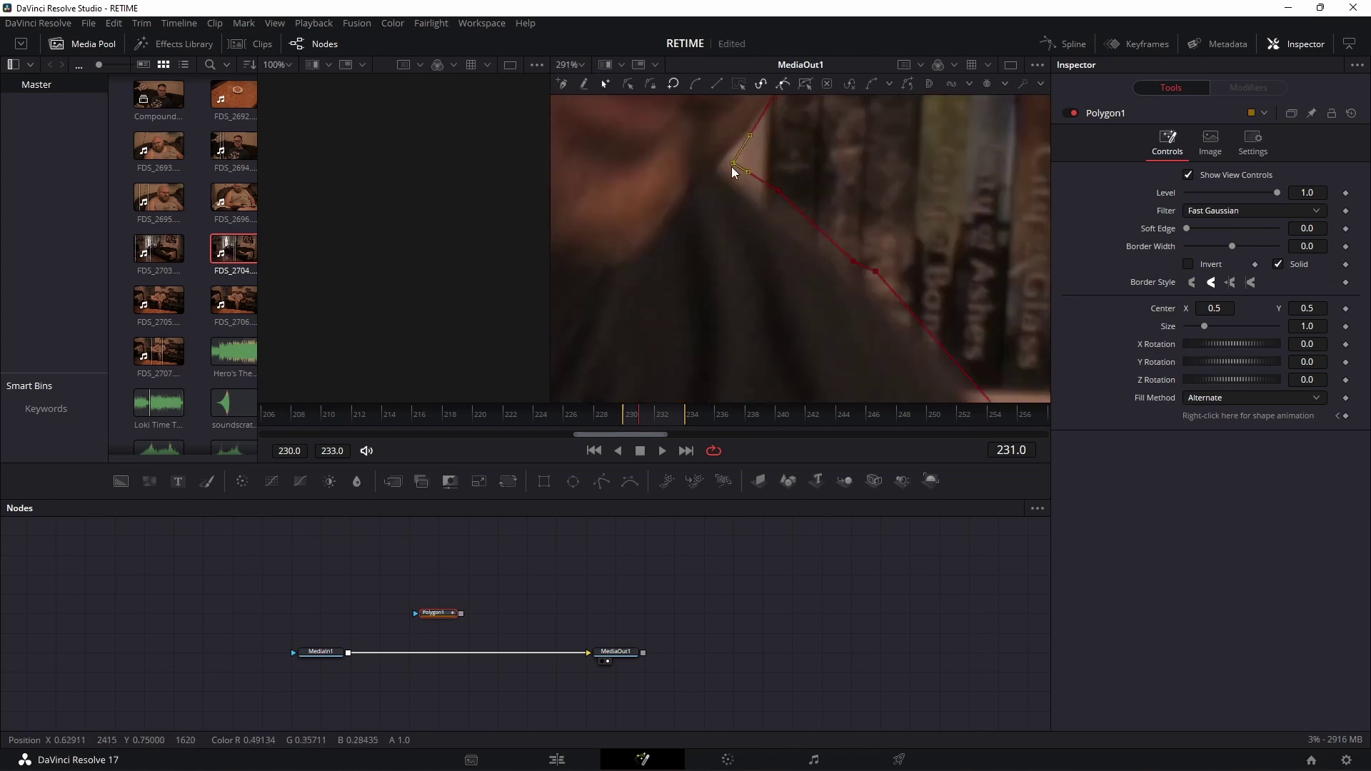
Refit the frame 231 mask points along the sofa-side shoulder and arm
left_click_drag(882, 389, 854, 114)
left_click_drag(848, 213, 861, 227)
left_click_drag(828, 237, 842, 244)
left_click_drag(822, 273, 847, 280)
left_click_drag(864, 386, 854, 236)
left_click_drag(933, 390, 700, 168)
left_click_drag(812, 390, 810, 333)
Check and refine the frame 231 mask around the sofa-side forearm, hand and shorts hem
scroll(759, 345, "up", 4)
scroll(793, 321, "down", 4)
scroll(749, 251, "up", 4)
scroll(757, 357, "up", 6)
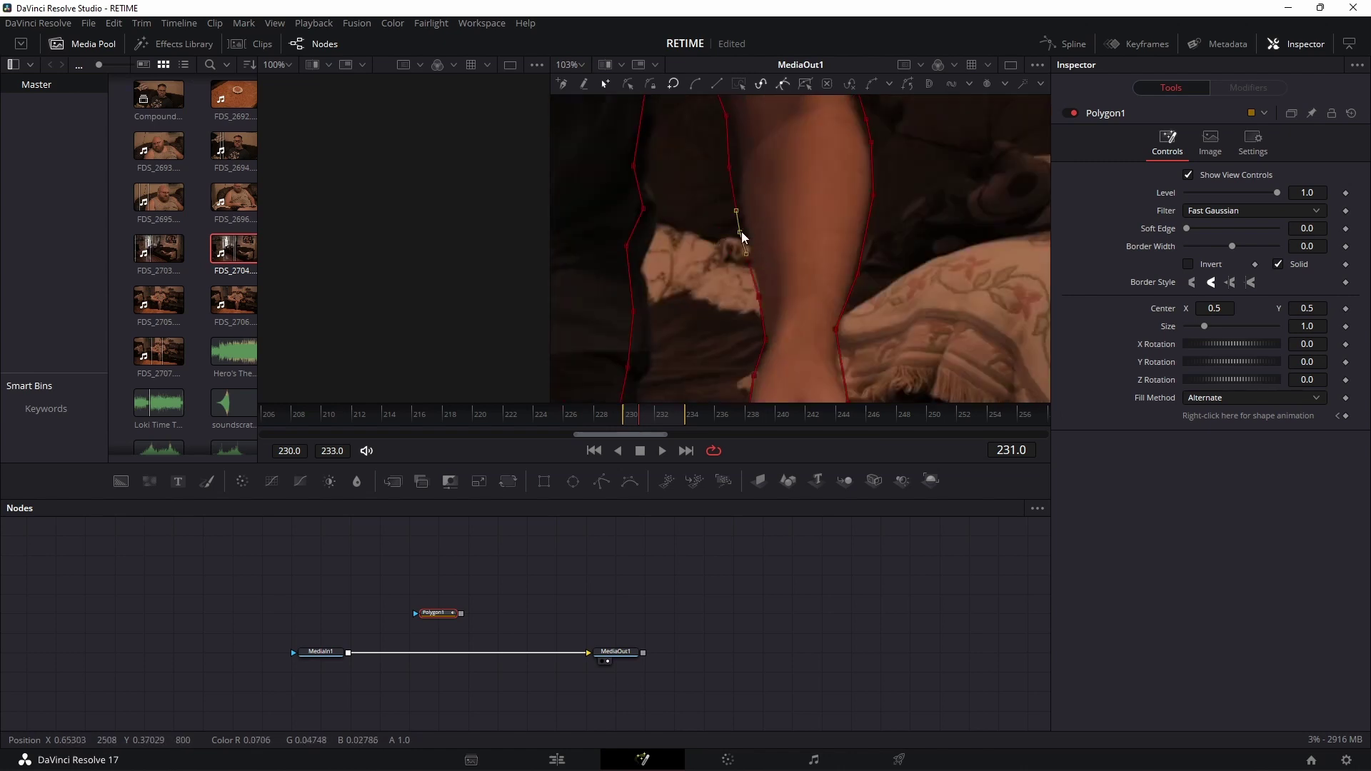
scroll(714, 260, "down", 8)
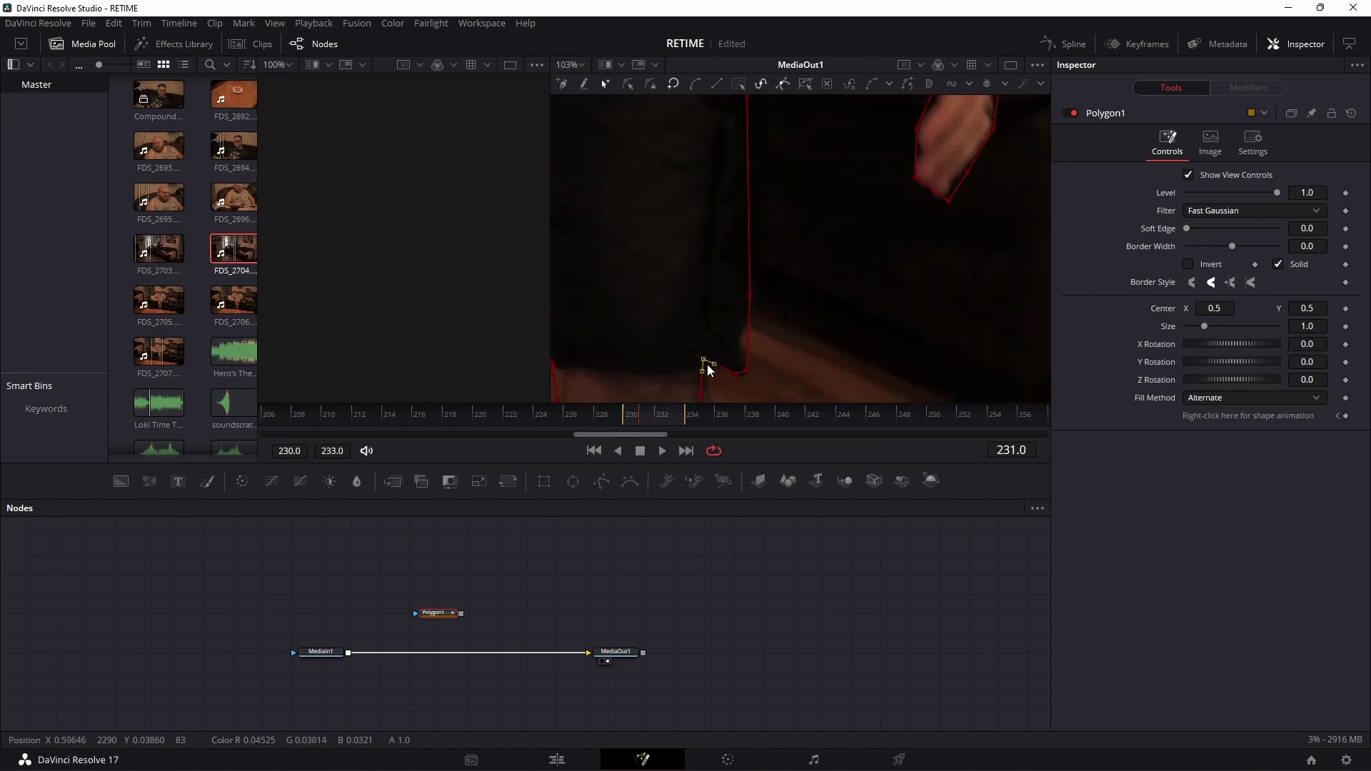
scroll(707, 366, "down", 6)
left_click(815, 562)
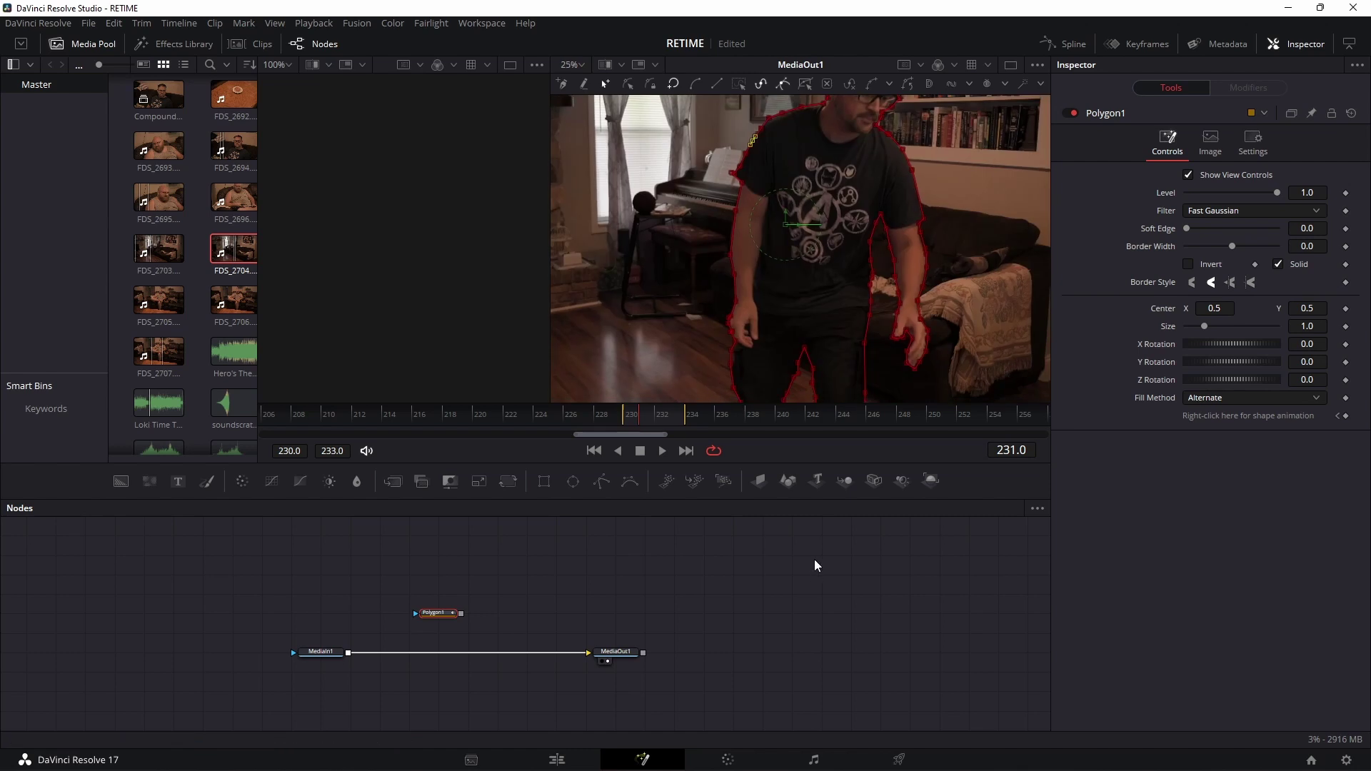
left_click(840, 593)
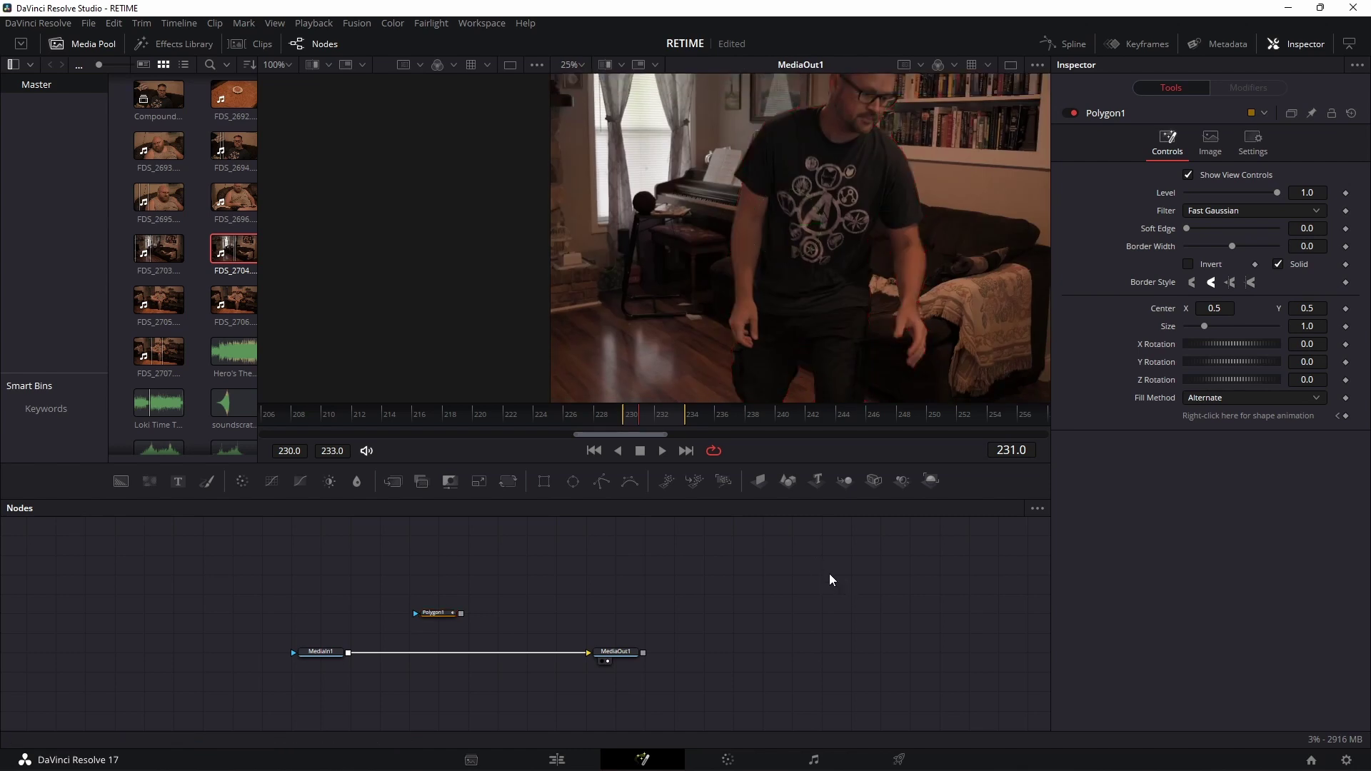
Advance to frame 232 and refit the polygon from the head down the sofa side to the shorts
left_click(444, 613)
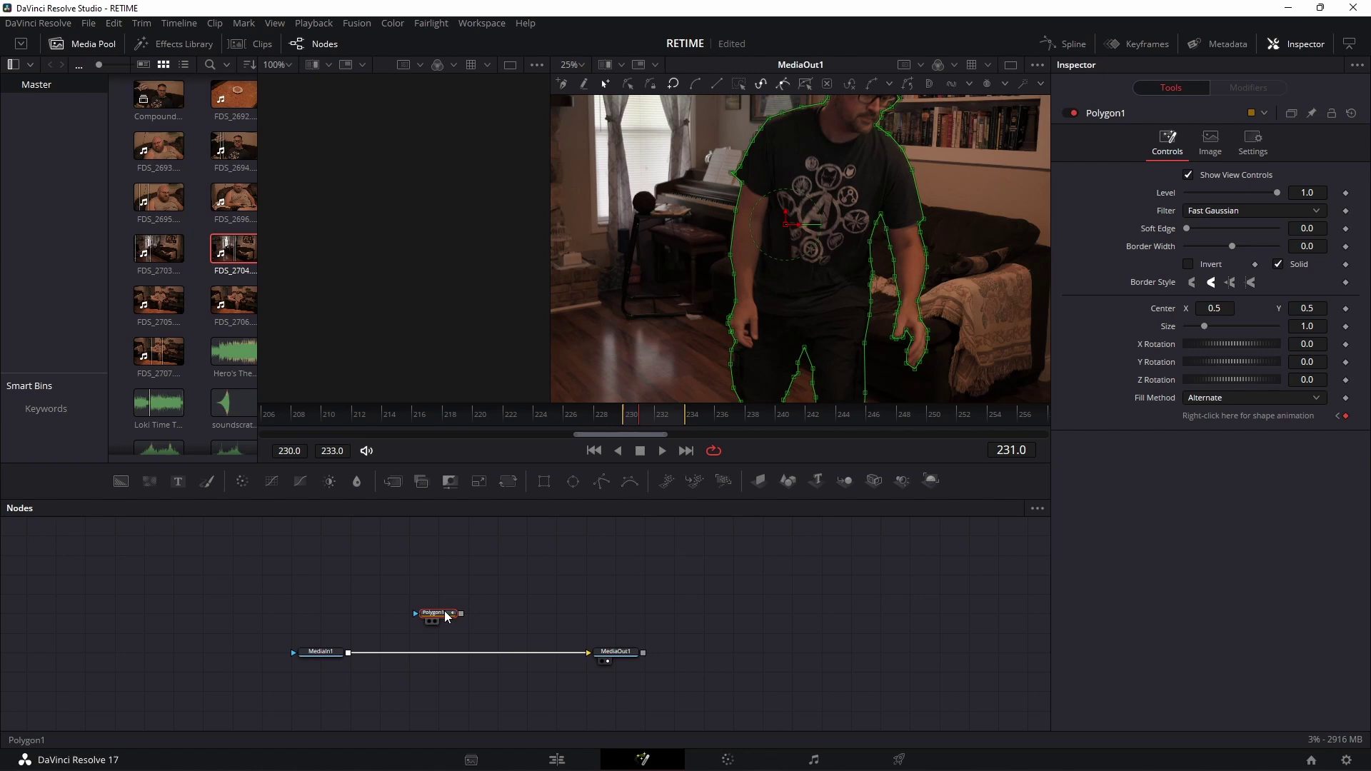
key("Right")
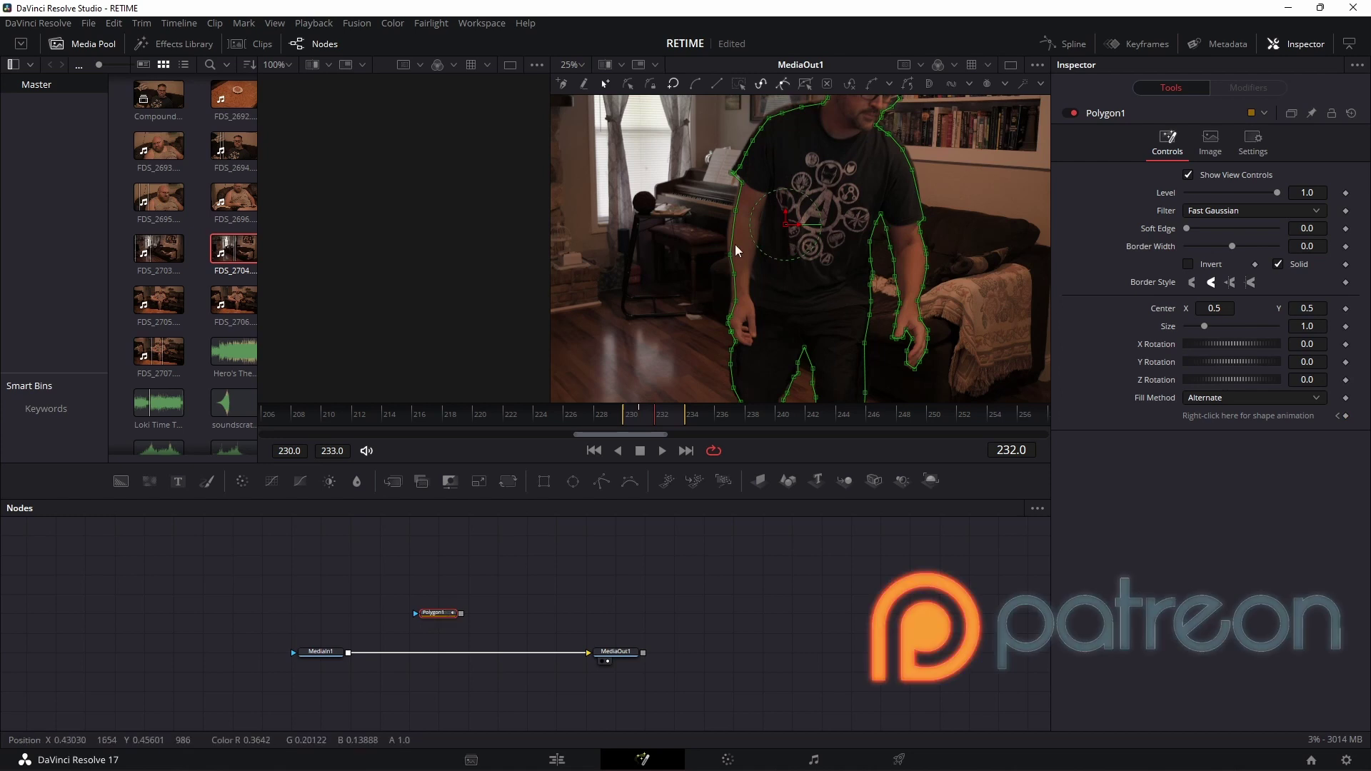
scroll(806, 105, "up", 5)
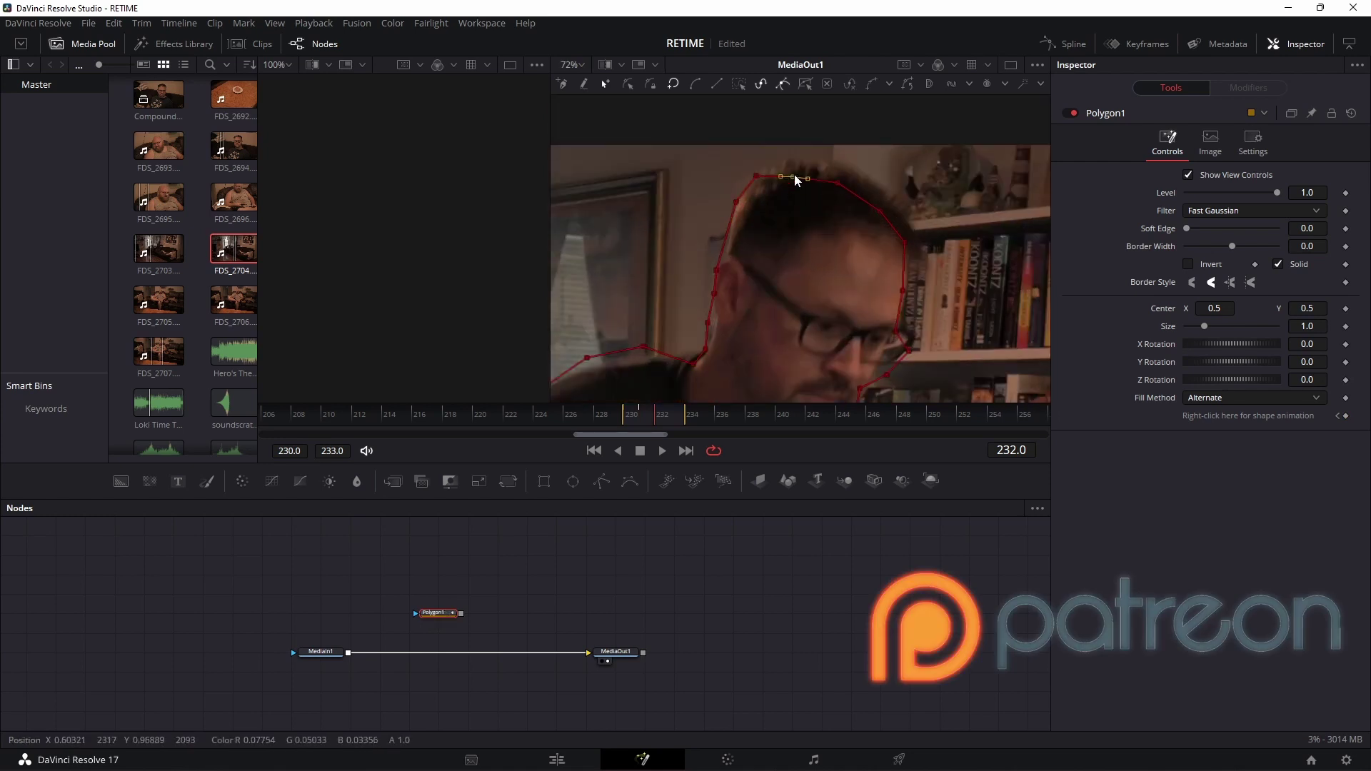
left_click_drag(896, 331, 917, 257)
left_click(867, 335)
left_click_drag(921, 357, 852, 230)
scroll(852, 229, "down", 5)
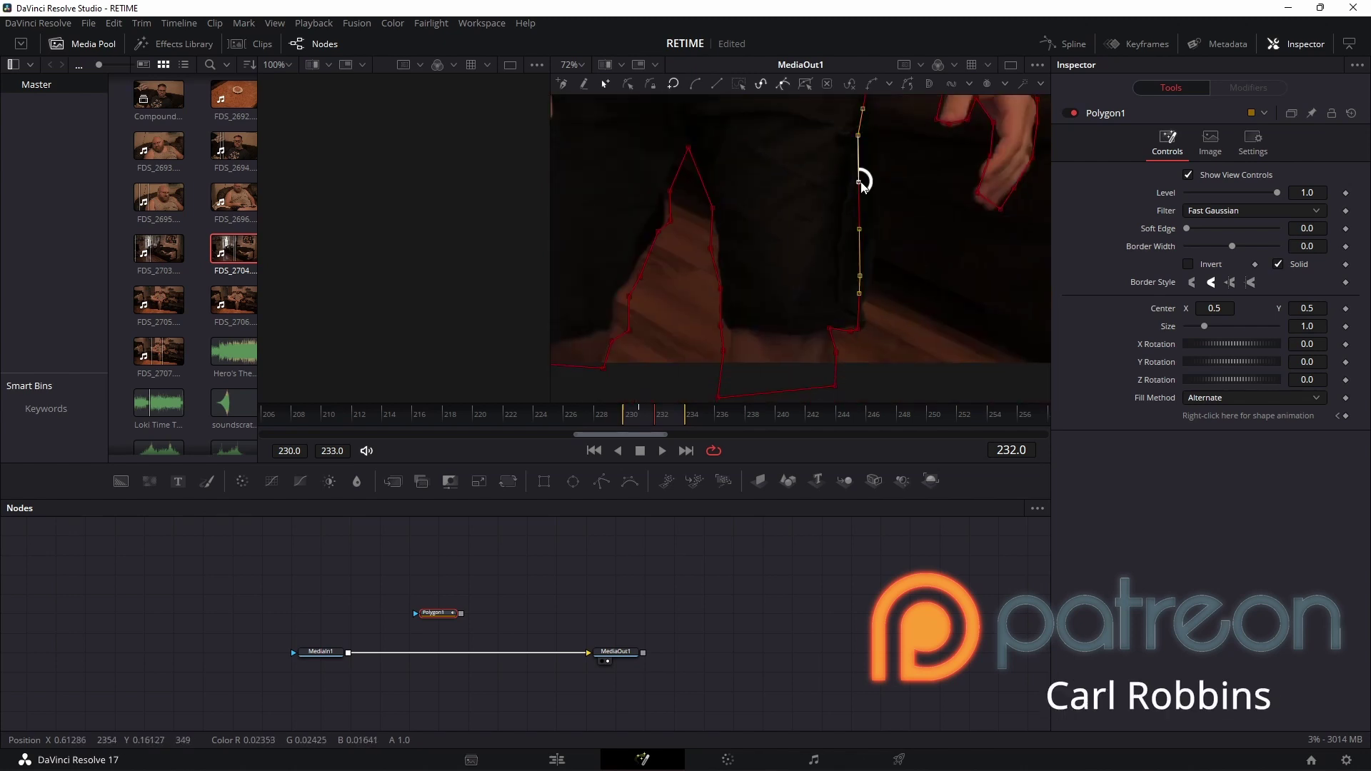
Refit the frame 232 mask along the shorts legs, the piano-side arm and the shoulder
left_click_drag(675, 203, 927, 300)
left_click_drag(788, 386, 787, 207)
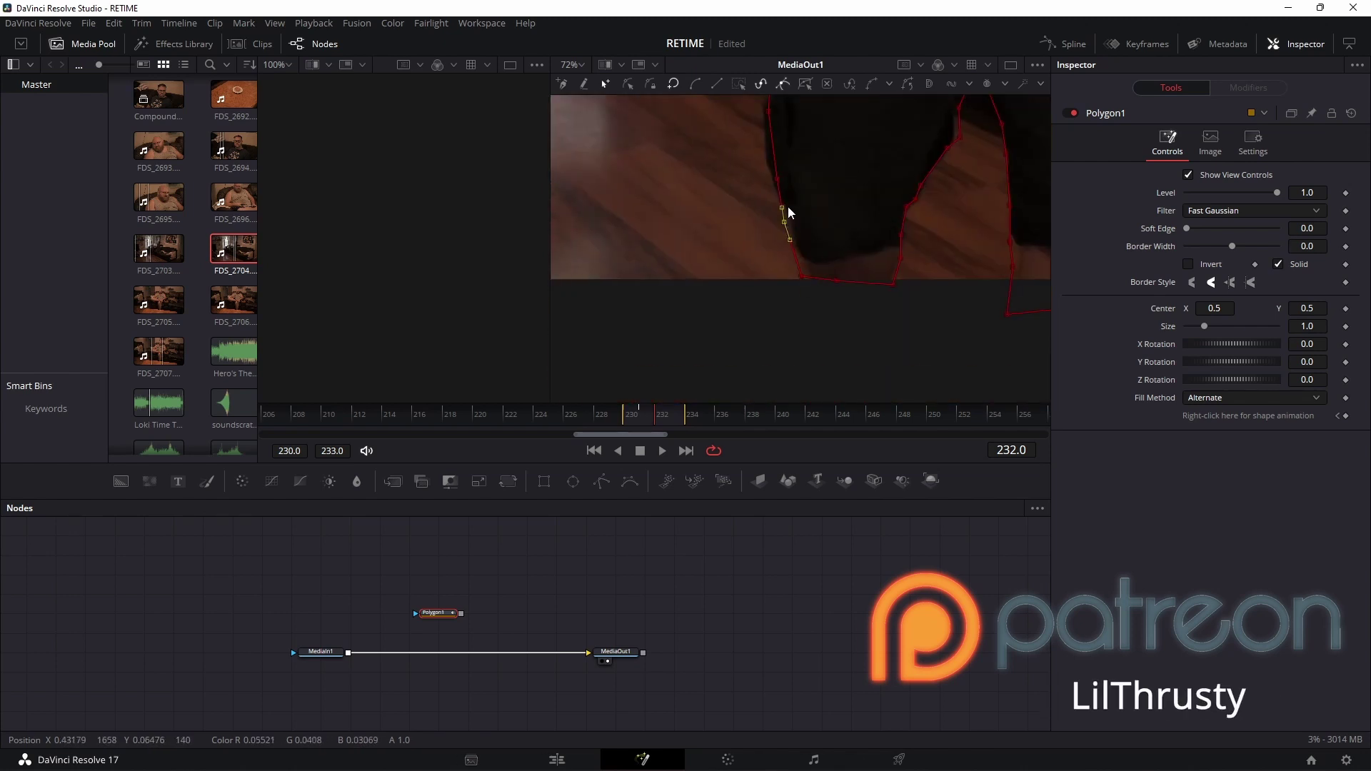
left_click_drag(750, 114, 743, 342)
left_click_drag(709, 265, 755, 170)
scroll(756, 169, "up", 8)
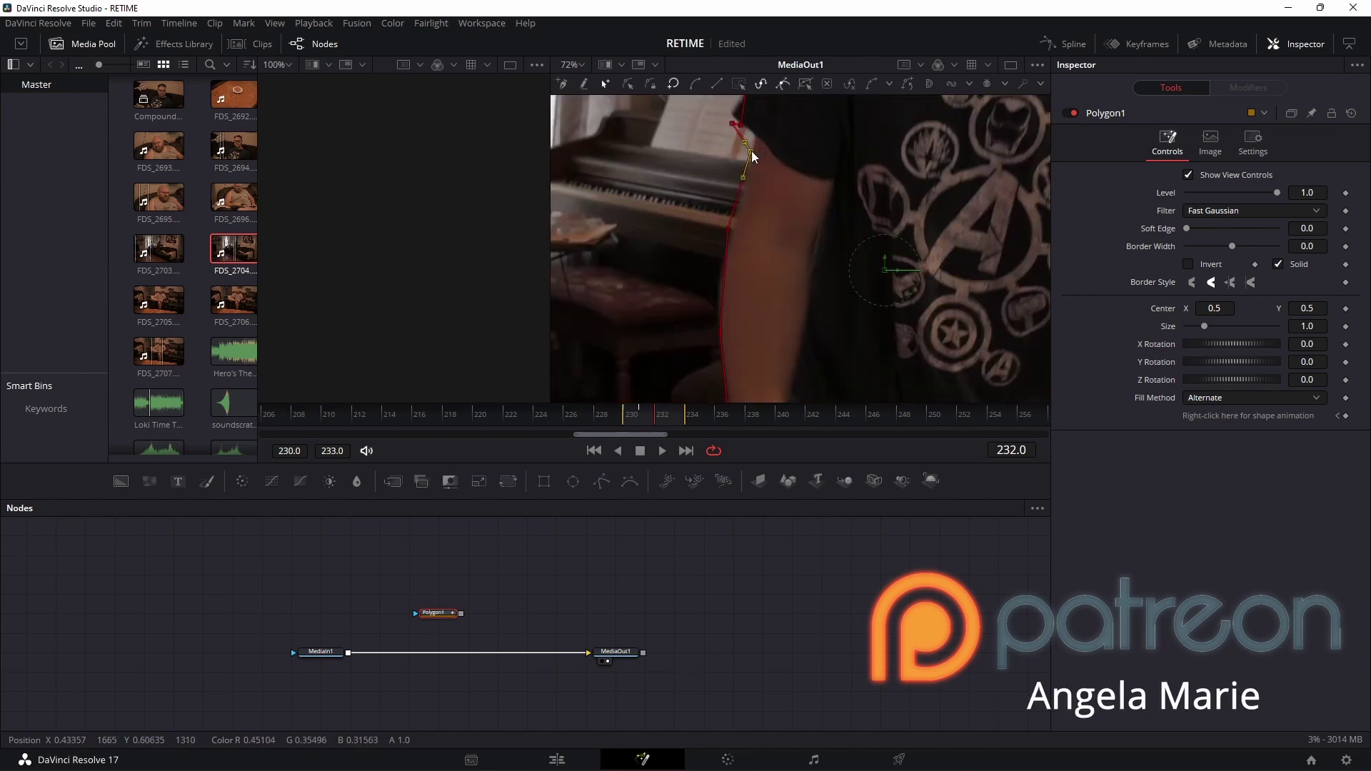
scroll(750, 214, "down", 3)
left_click_drag(850, 119, 852, 130)
left_click_drag(906, 108, 908, 113)
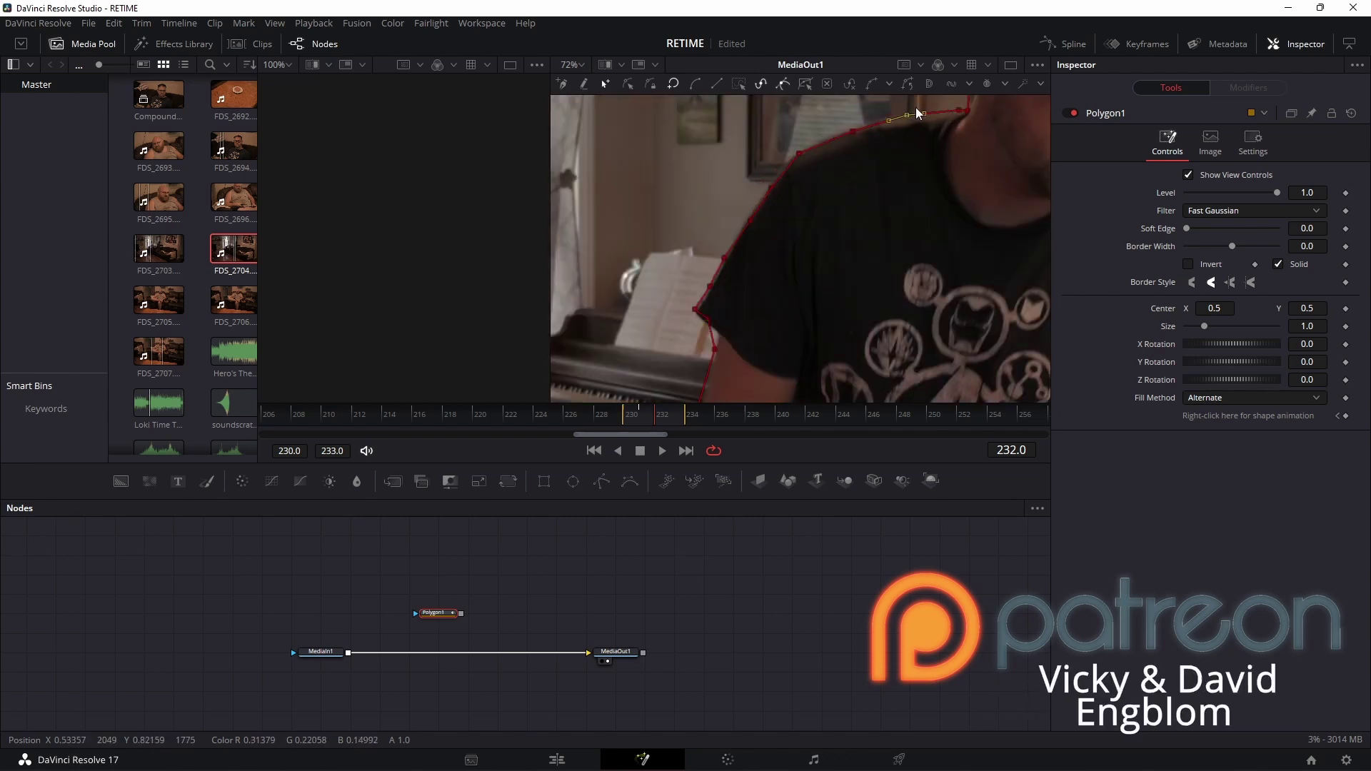
scroll(825, 196, "down", 5)
Advance to frame 233 and shift the polygon points along the head and sofa-side shoulder to match the man
key("Right")
scroll(825, 154, "up", 3)
left_click_drag(648, 354, 765, 310)
left_click_drag(761, 294, 1028, 192)
scroll(1045, 275, "down", 3)
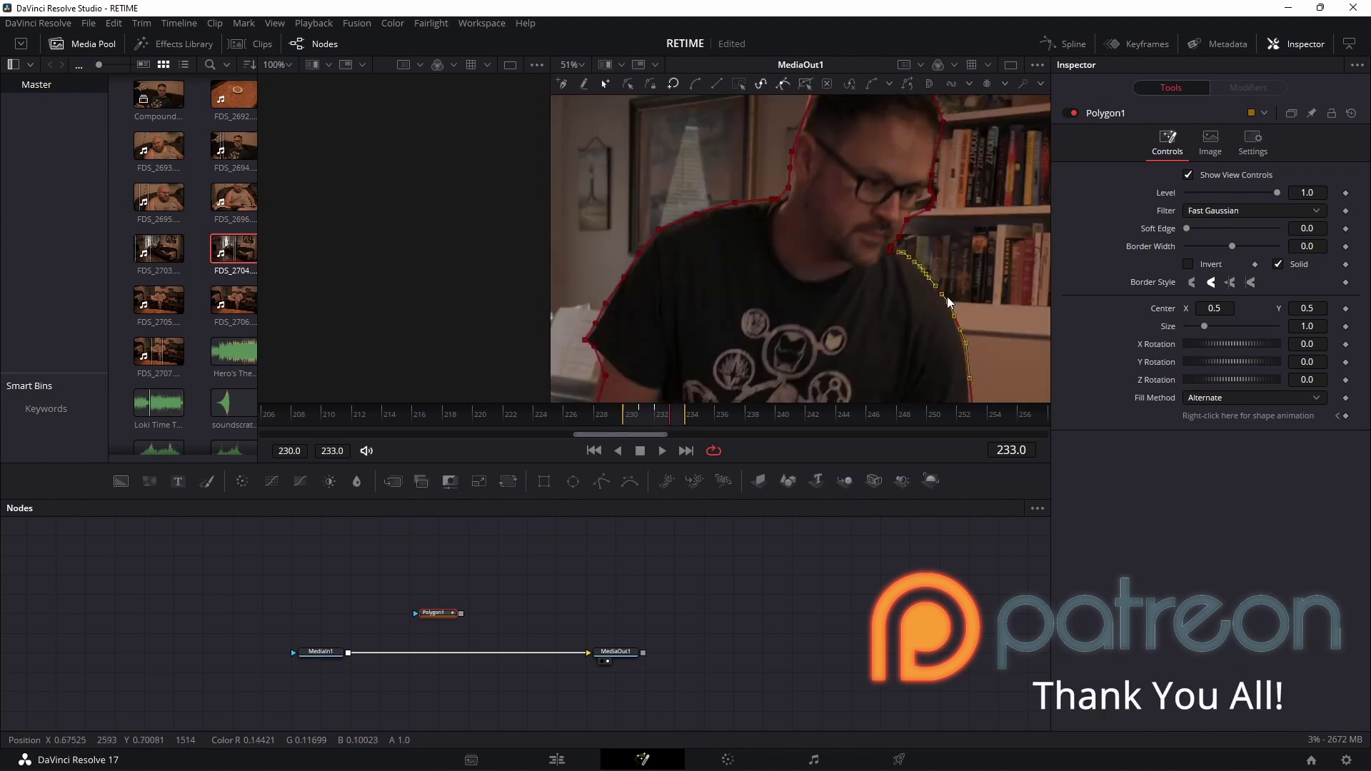
scroll(957, 295, "down", 6)
scroll(950, 230, "down", 3)
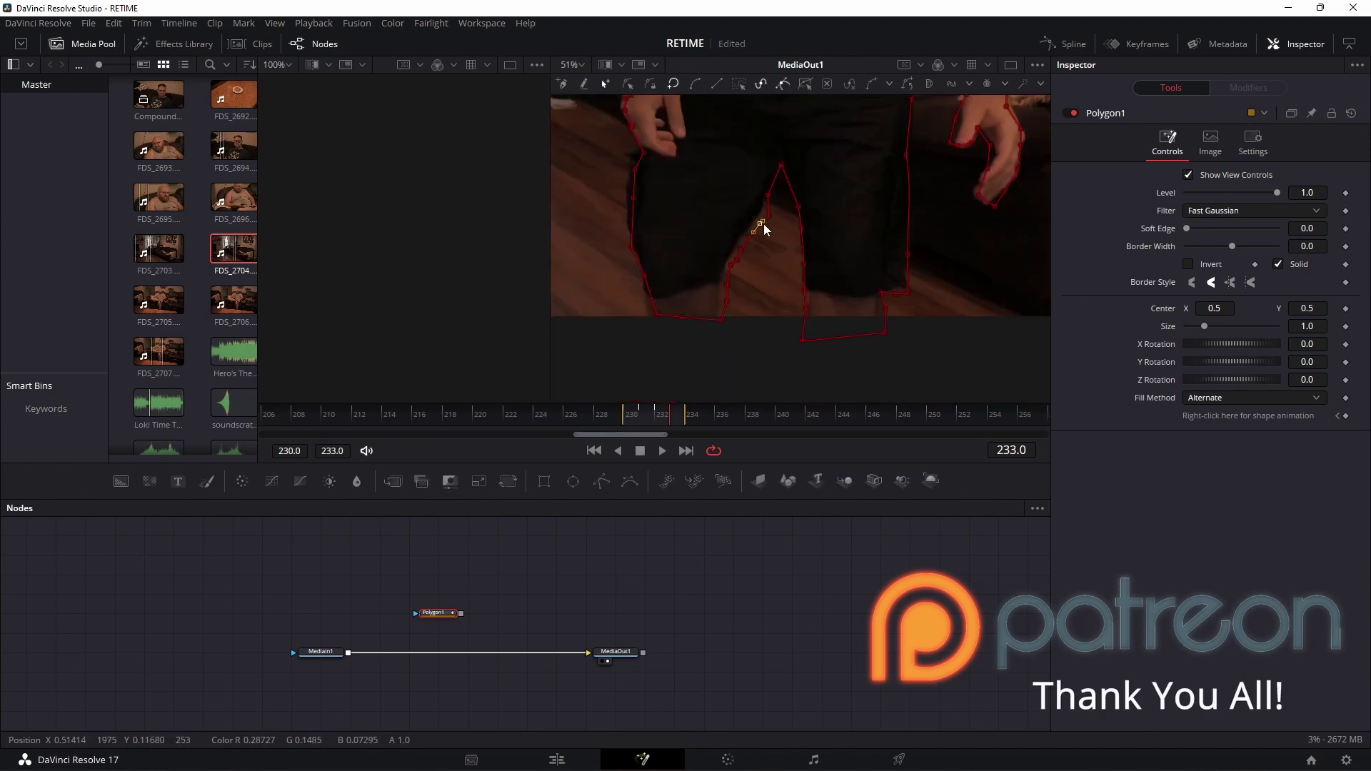
Refit the frame 233 mask points along the piano-side leg, hand, arm and sleeve
left_click(644, 153)
scroll(649, 317, "up", 5)
left_click_drag(656, 172, 613, 375)
left_click_drag(636, 307, 618, 302)
left_click_drag(615, 192, 661, 98)
left_click_drag(640, 149, 624, 141)
scroll(619, 207, "up", 3)
left_click_drag(623, 207, 654, 170)
scroll(914, 207, "down", 5)
scroll(923, 172, "down", 1)
Connect the Polygon1 output to the mask input of MediaIn1 to cut the man out
key("Right")
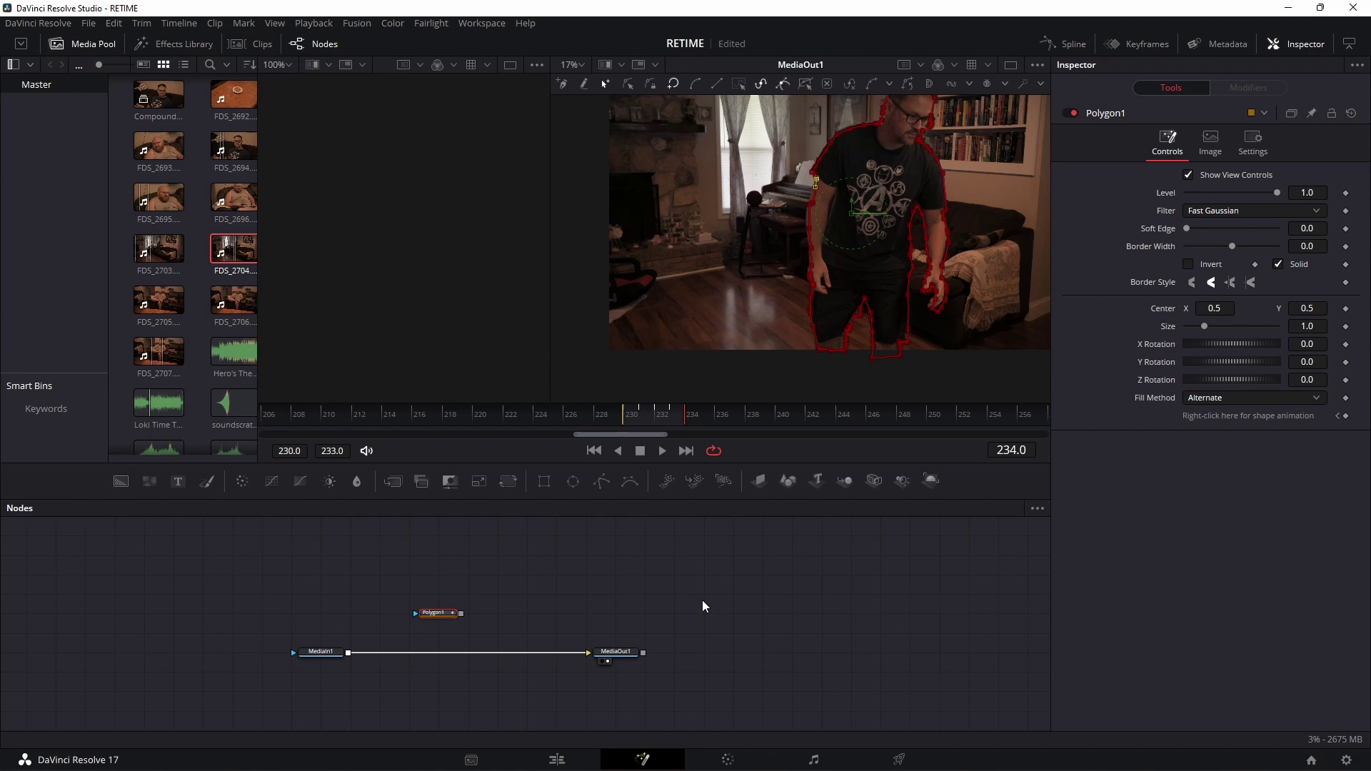
left_click_drag(430, 613, 330, 651)
left_click_drag(315, 575, 296, 645)
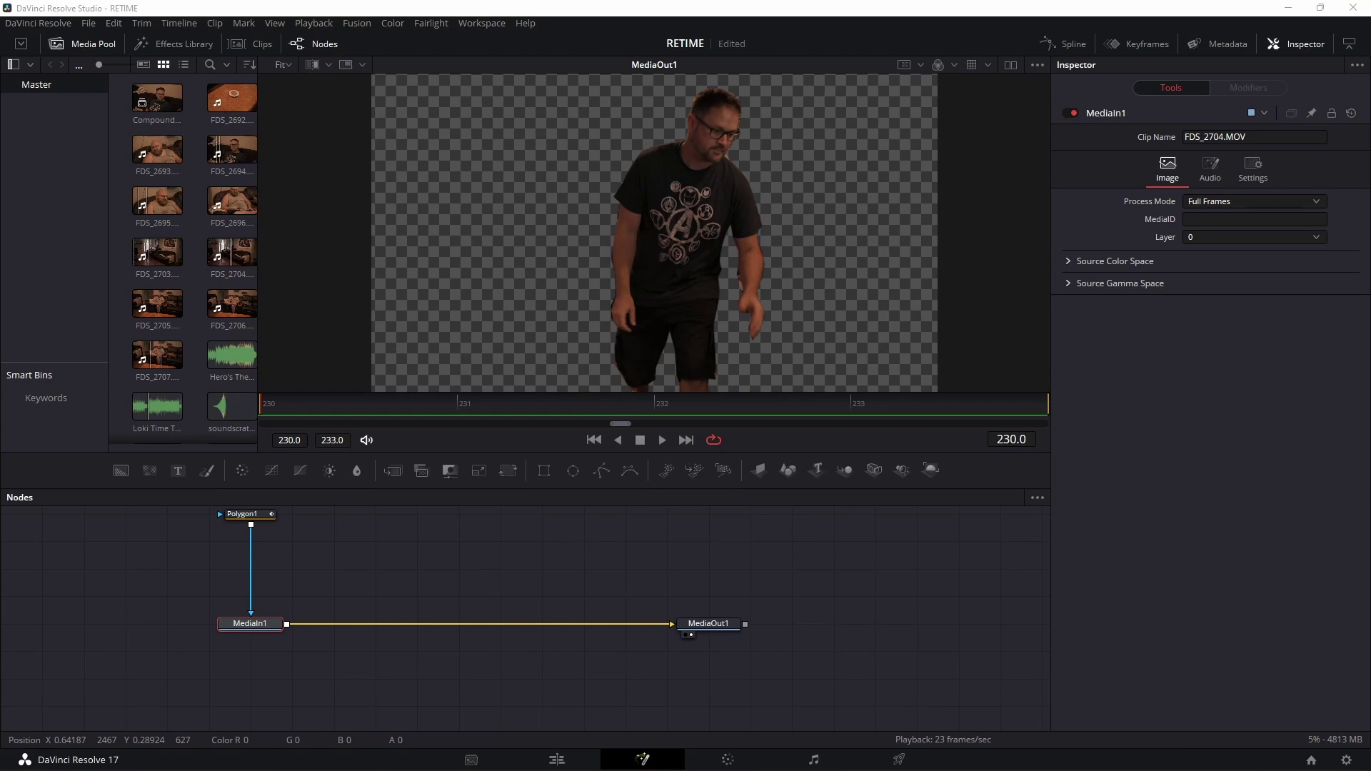
Add a Directional Blur node between MediaIn1 and MediaOut1
key("shift+space")
type("Directional Blur")
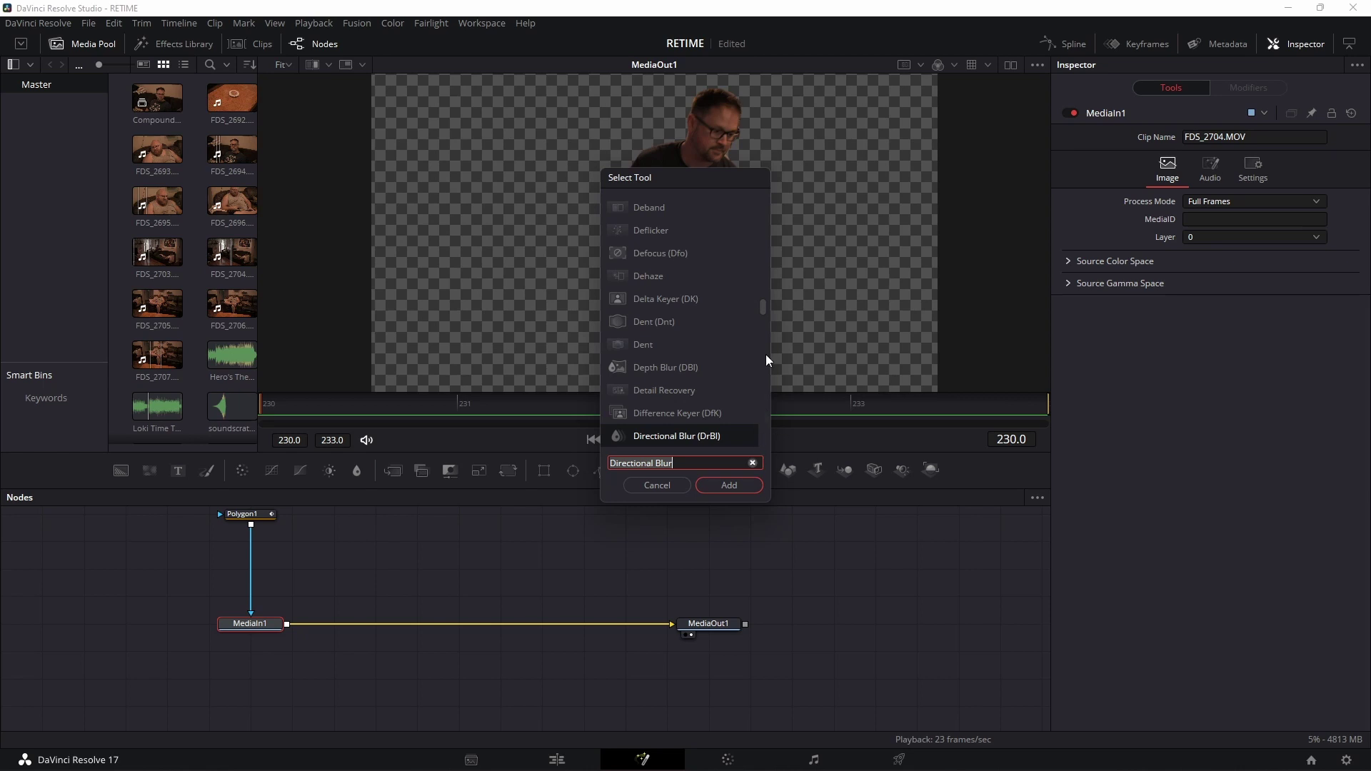
scroll(763, 310, "down", 5)
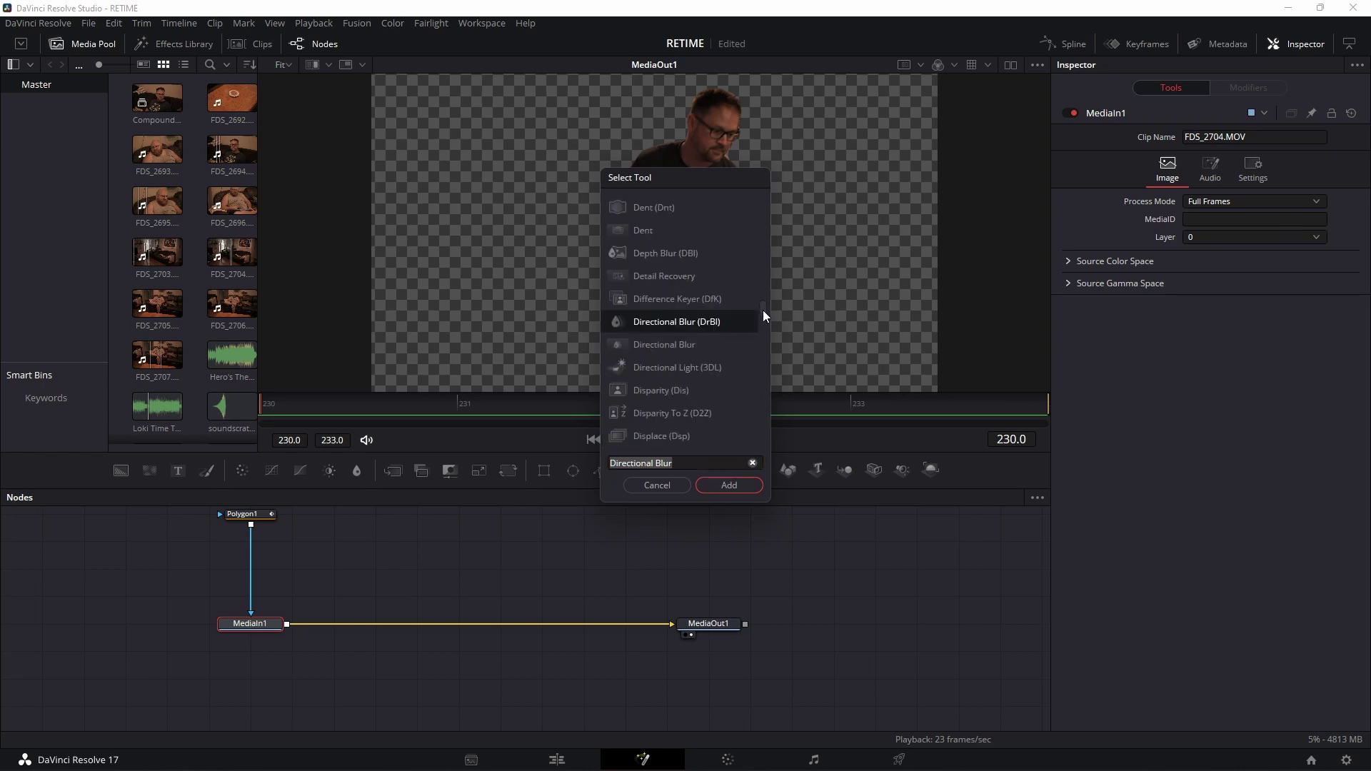
left_click(742, 486)
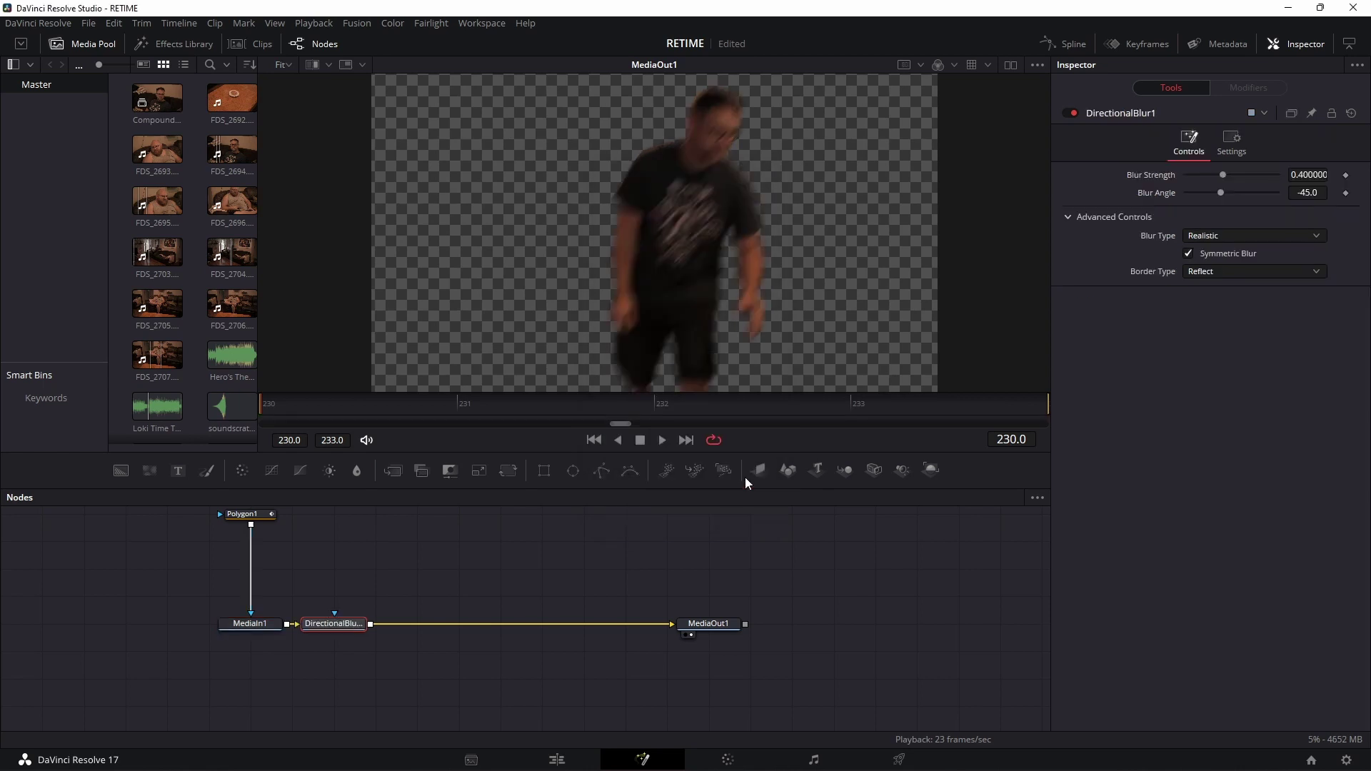
Set the Directional Blur angle to -90 so the man smears vertically in his cut-out
left_click_drag(1308, 193, 1312, 193)
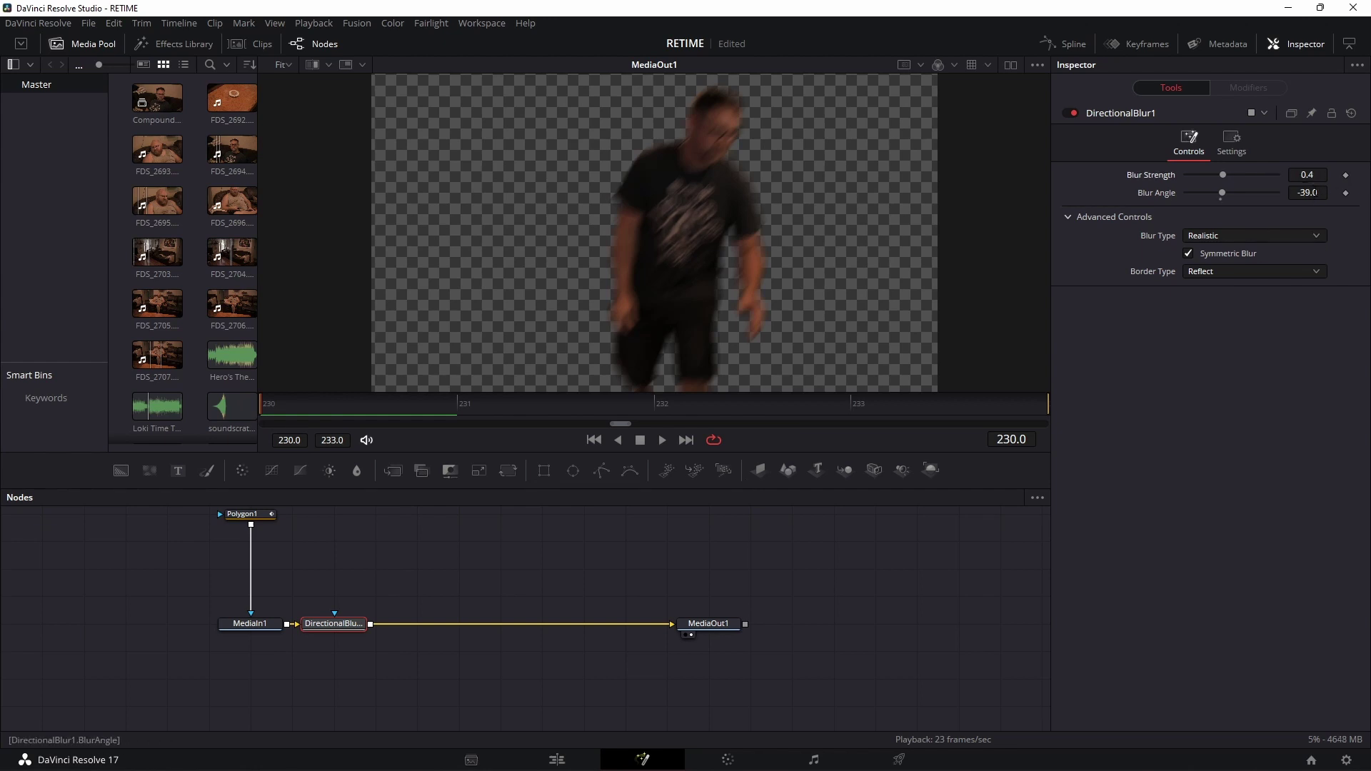
left_click(1308, 193)
type("-90")
key("Return")
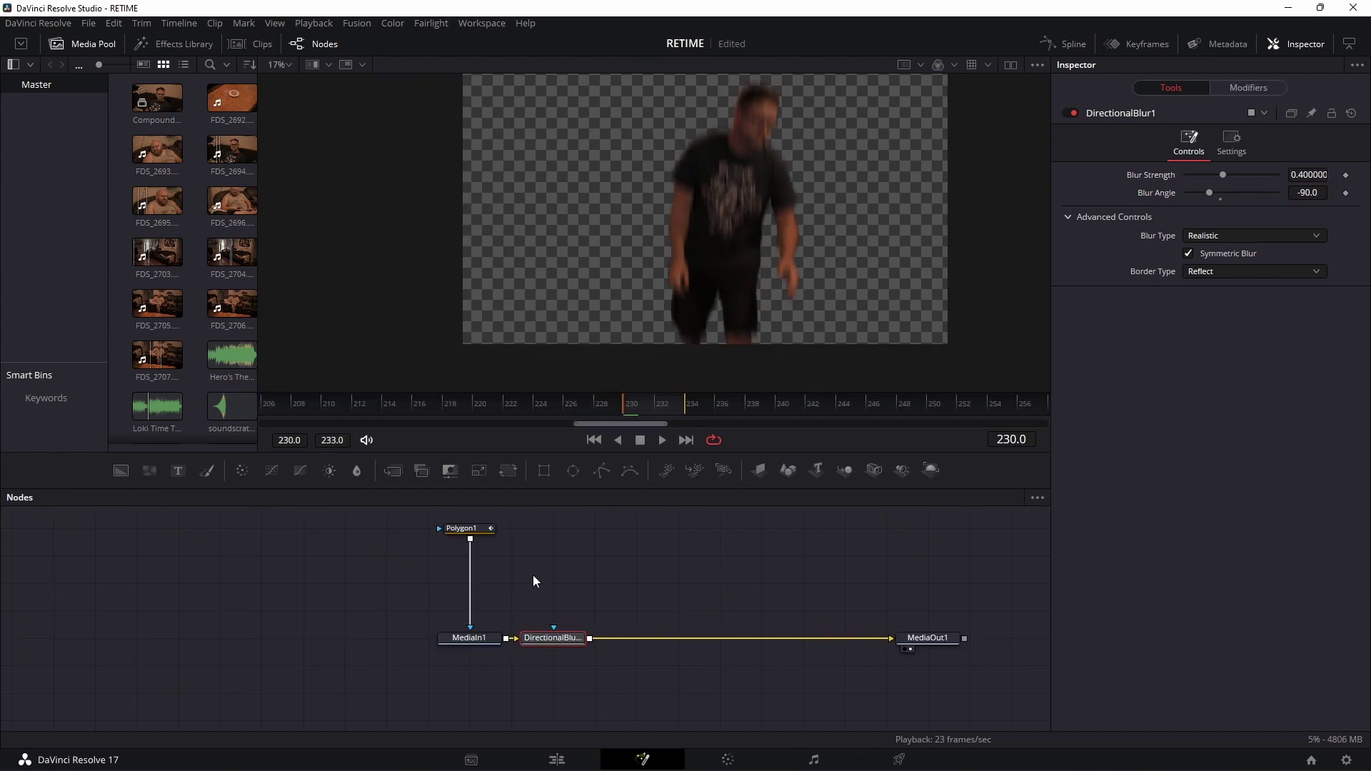
On the Edit page, keyframe the short blurred Video 2 clip's opacity at 80 on its first frame and at minimum on its end
left_click(557, 759)
left_click(674, 591)
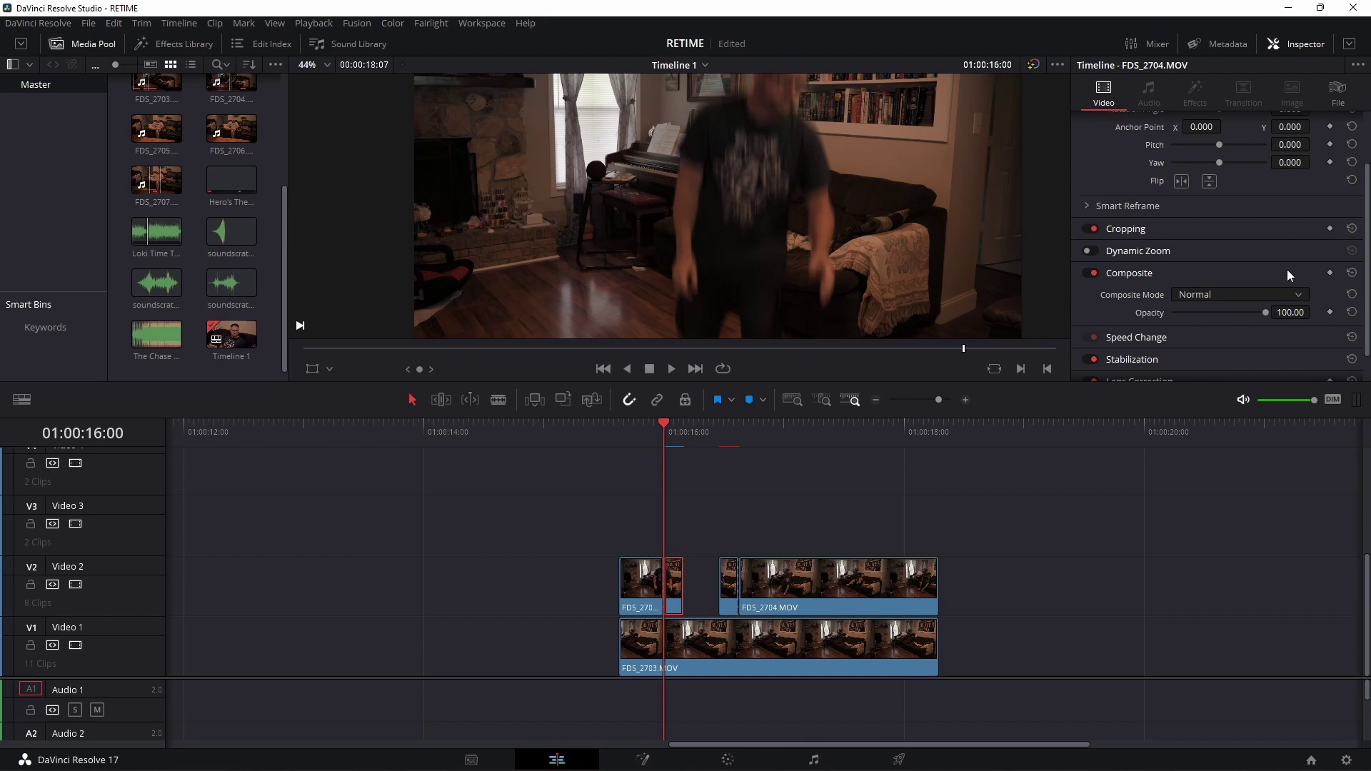
left_click(1331, 313)
double_click(1286, 313)
type("80")
key("Return")
left_click_drag(664, 425, 676, 420)
left_click_drag(1247, 313, 1163, 315)
key("Up")
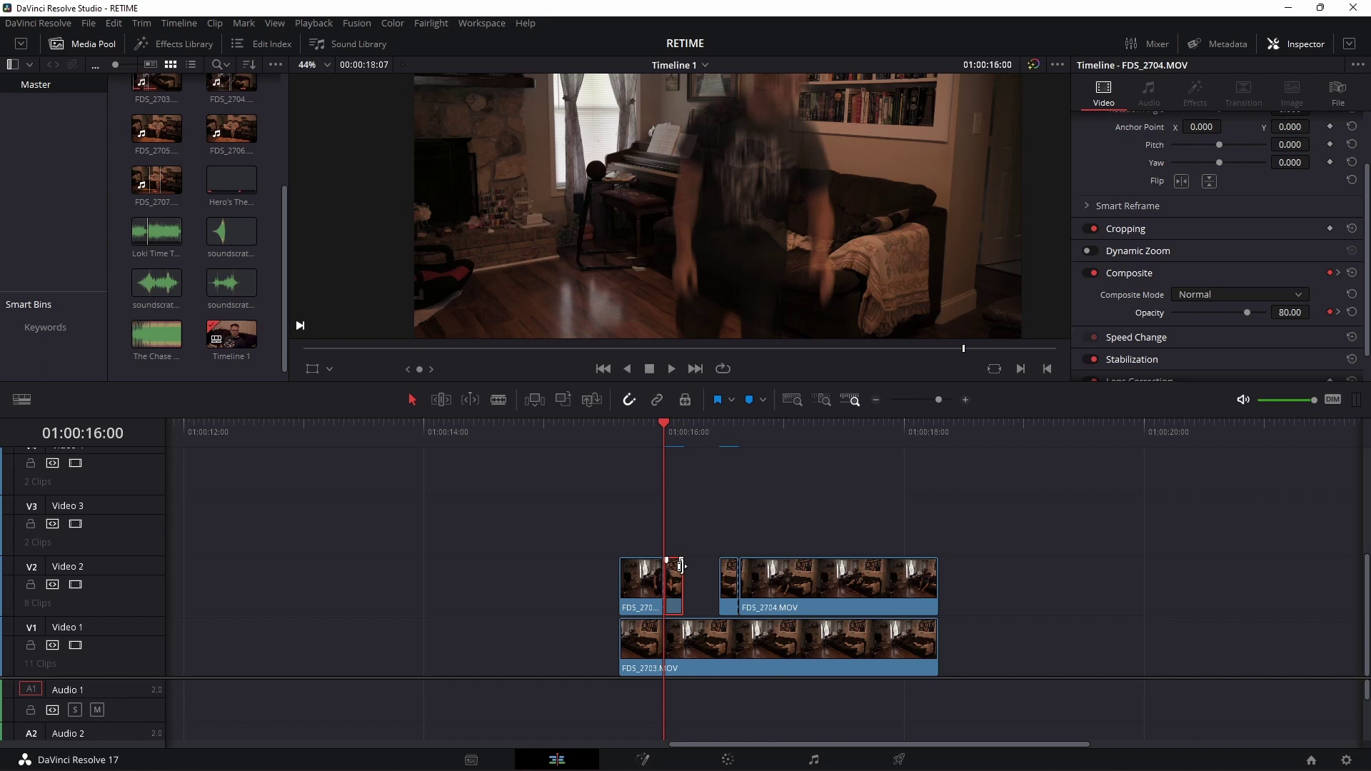
Copy the short blurred clip onto Video 3 and Video 4, giving the Video 2 clip 20 starting opacity and the Video 3 copy 40
left_click_drag(674, 584, 673, 477)
left_click(676, 585)
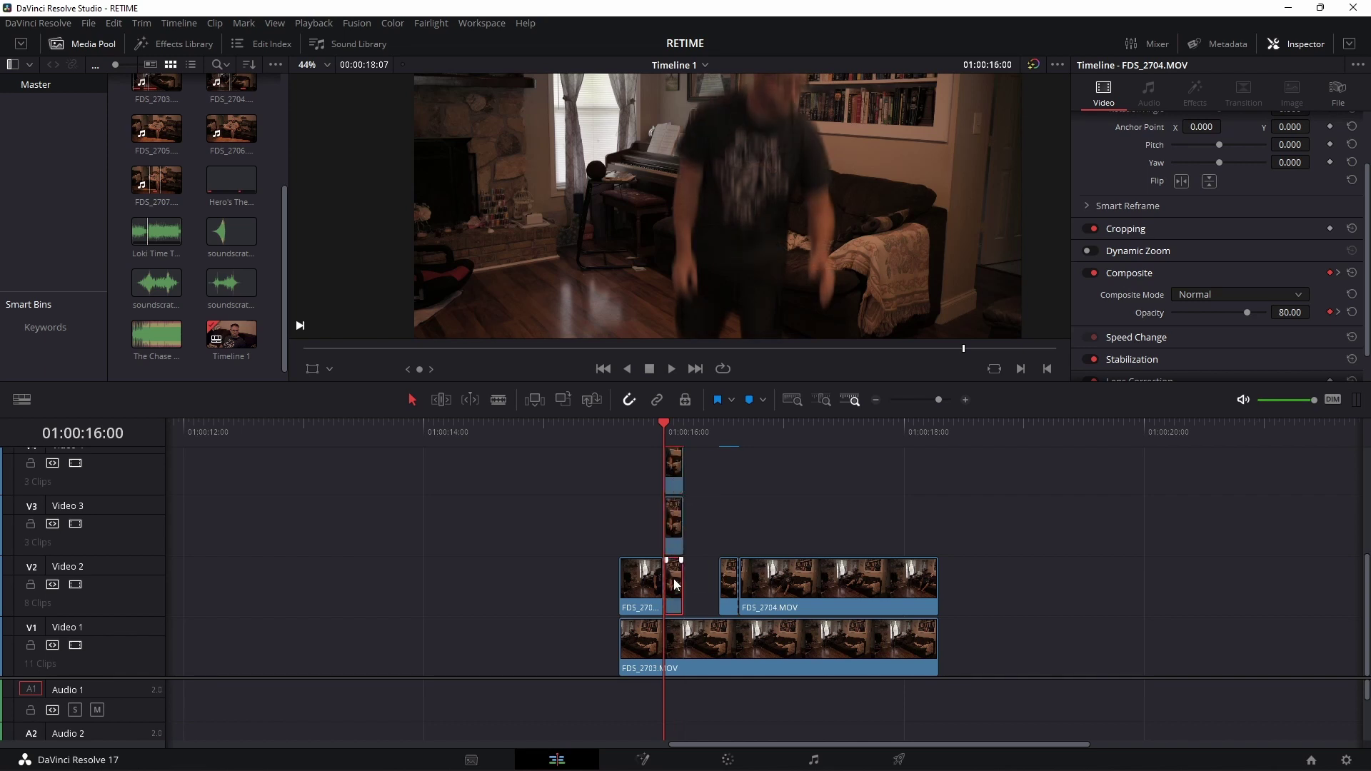
left_click(1296, 312)
type("20")
key("Return")
key("ctrl+z")
type("40")
key("Return")
scroll(691, 547, "up", 1)
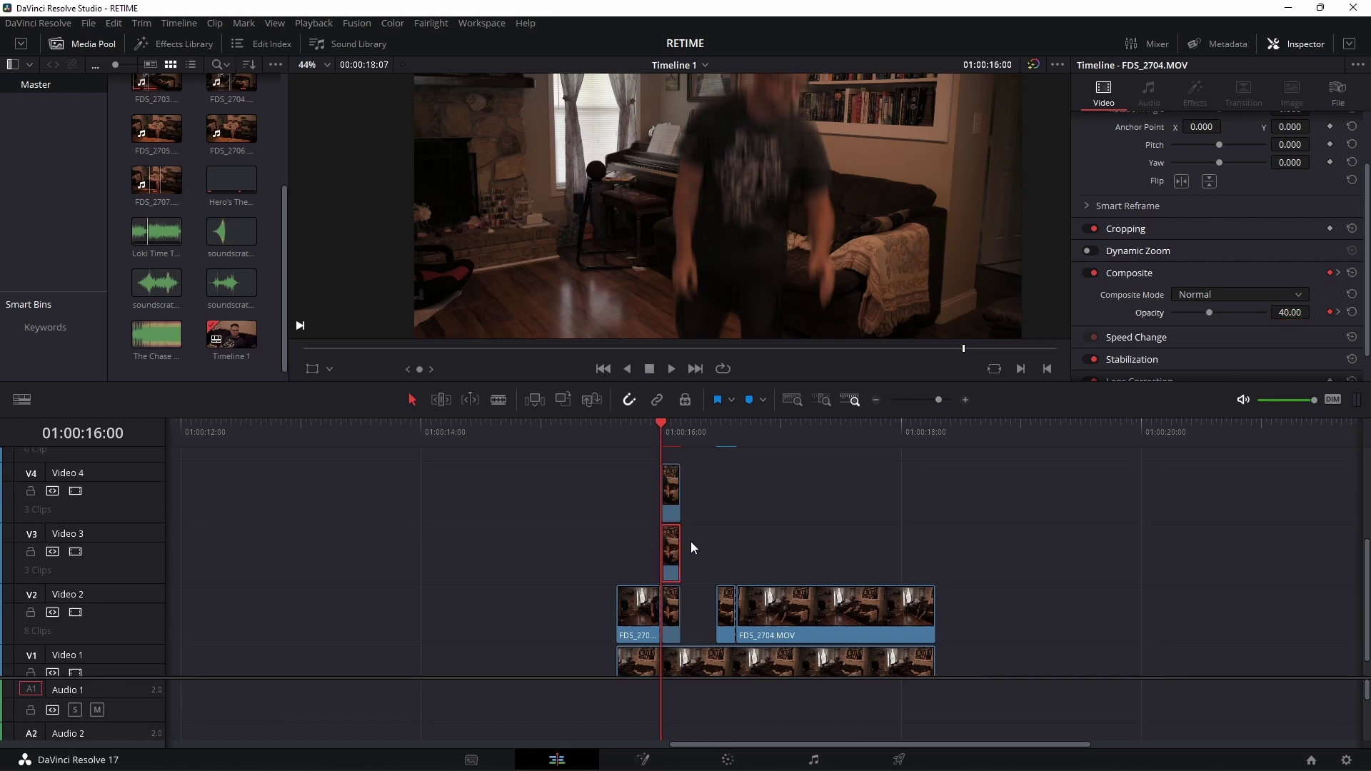
Add position keyframes at 01:00:16:00 to the stacked blurred clips on Video 4, Video 3 and Video 2
scroll(1364, 175, "up", 3)
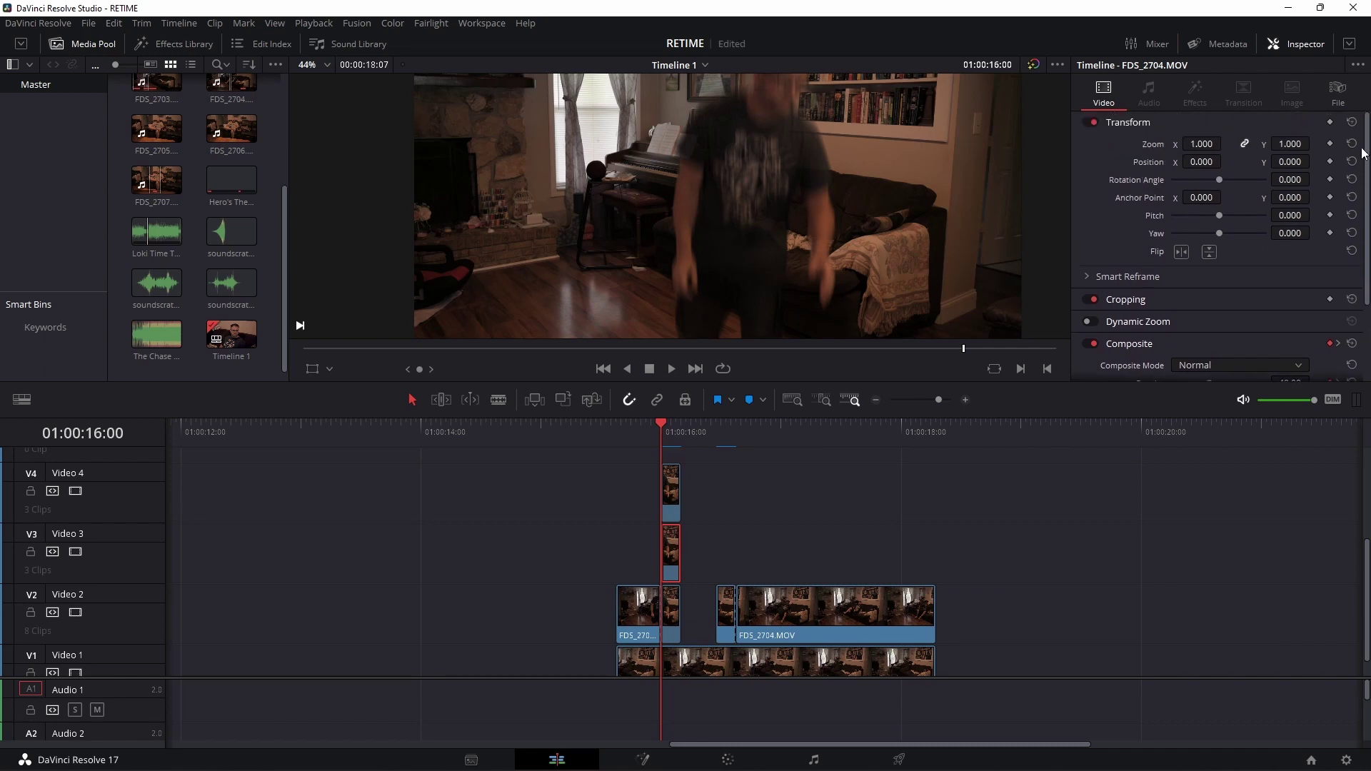
left_click(674, 492)
left_click(677, 556)
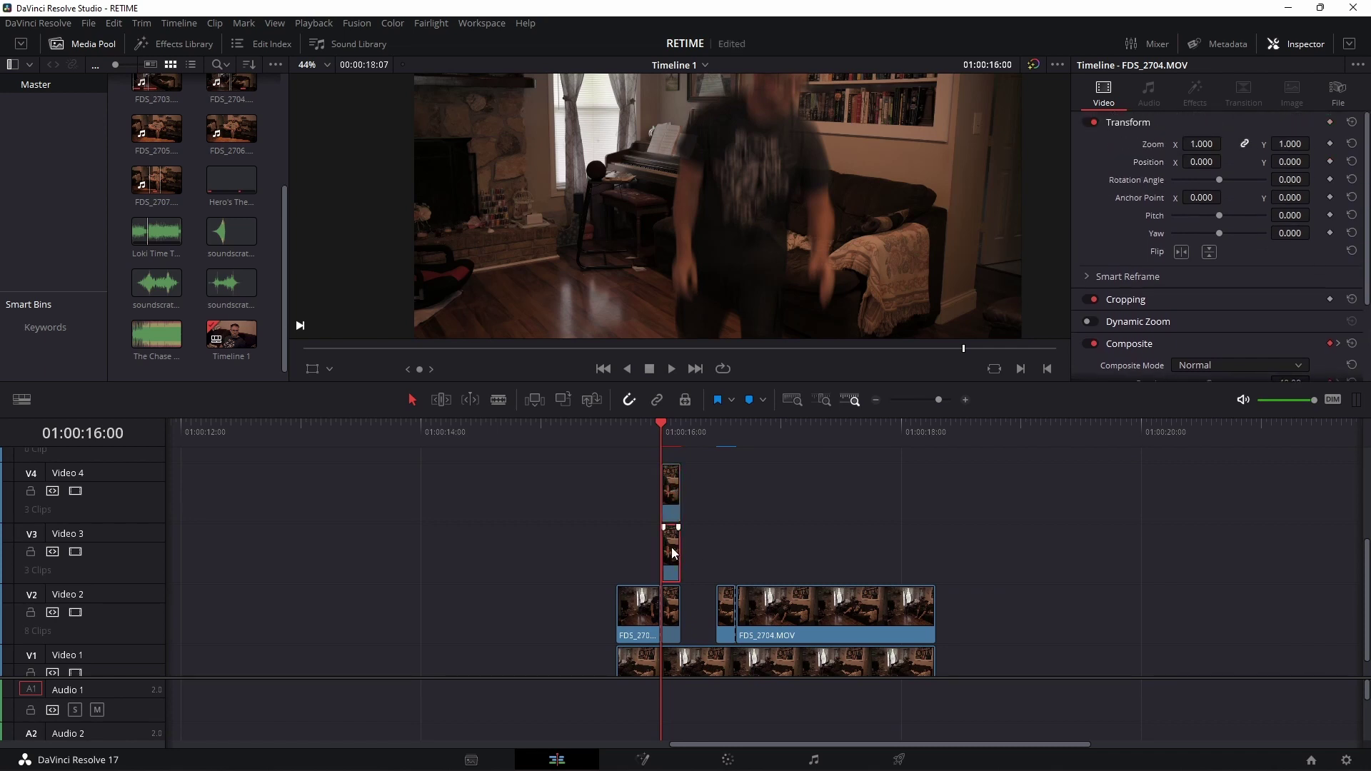
left_click(1330, 161)
left_click(674, 607)
left_click(1331, 161)
Offset the stacked clips at 01:00:16:00 with Position X 142 on Video 4, 213 on Video 3 and 250 on Video 2
left_click(675, 494)
left_click_drag(1204, 162, 1225, 162)
left_click(672, 548)
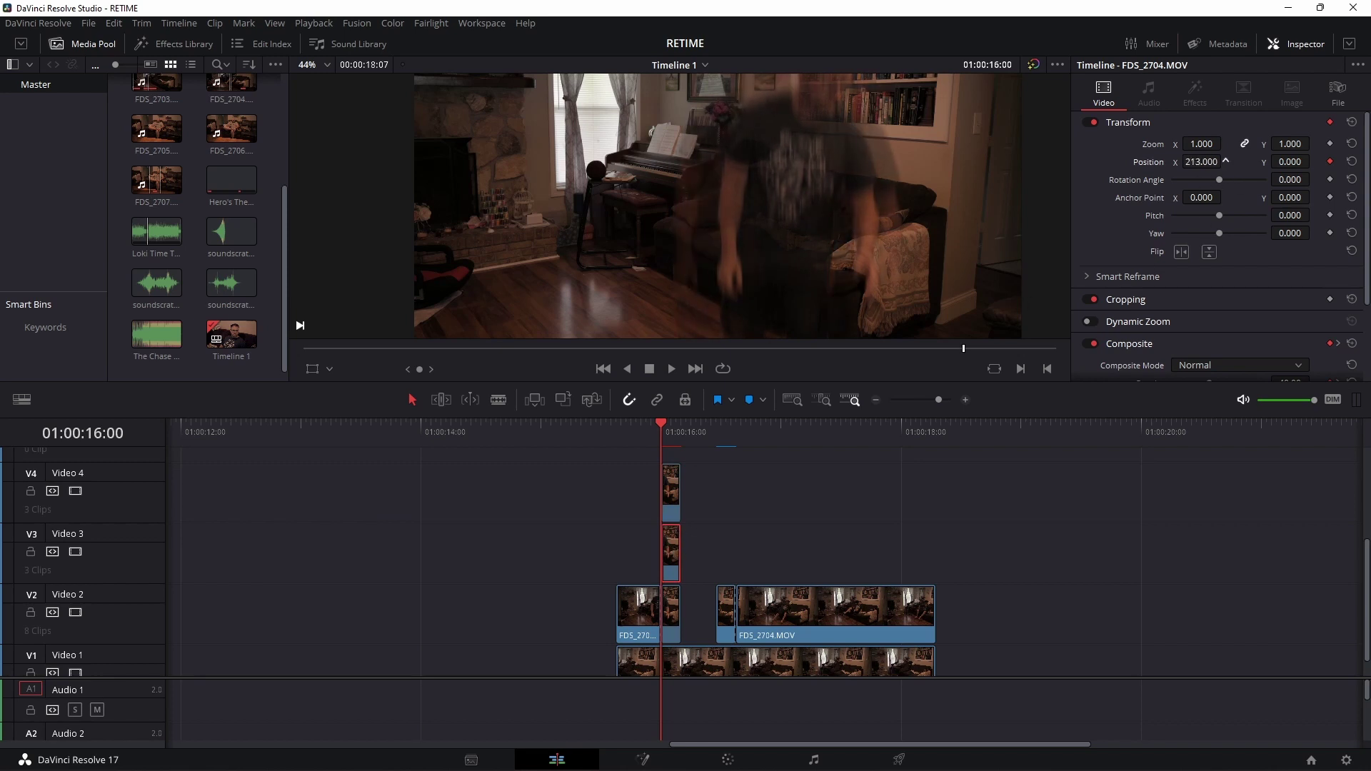
left_click(673, 612)
left_click_drag(1198, 161, 1226, 162)
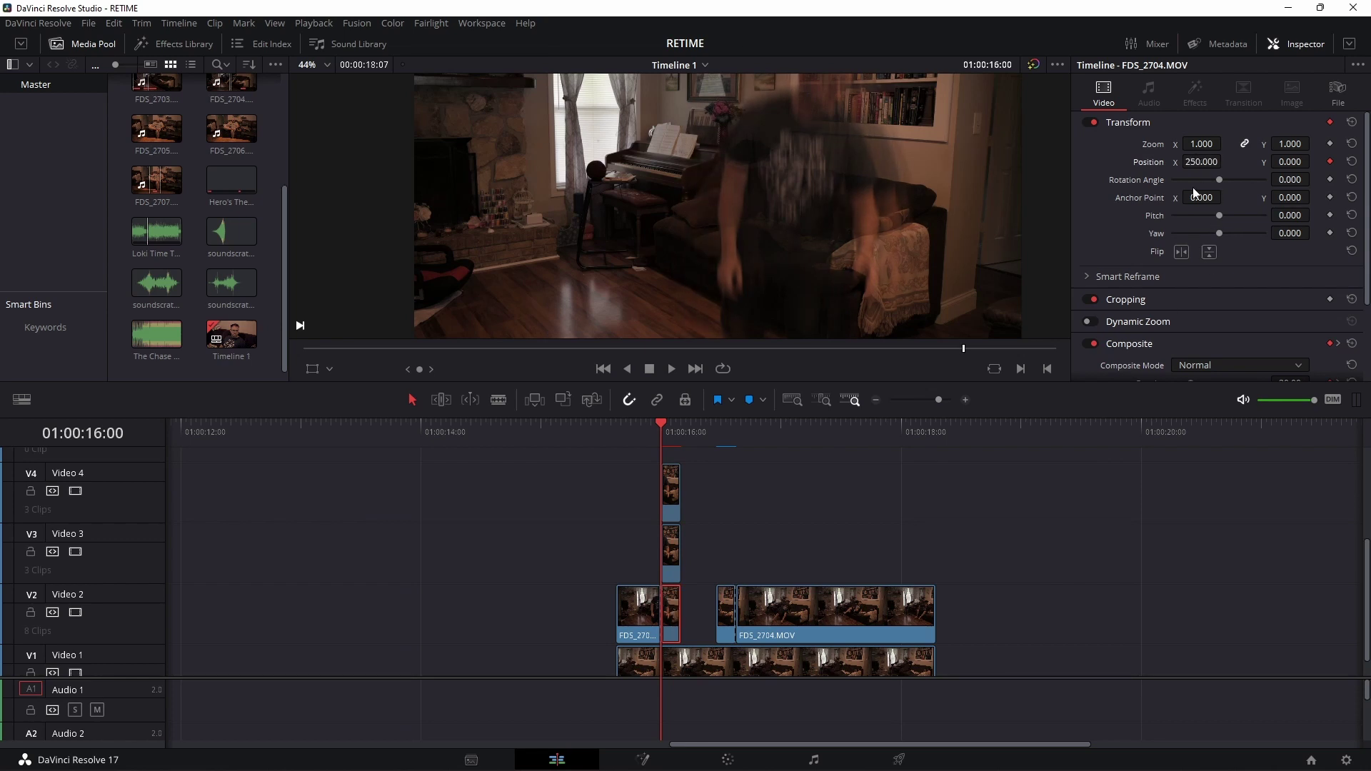
Stagger Position X across the stacked clips: -39 on Video 4 at 01:00:16:01, 82 on Video 3 and 135 on Video 2 at 01:00:16:02
key("Right")
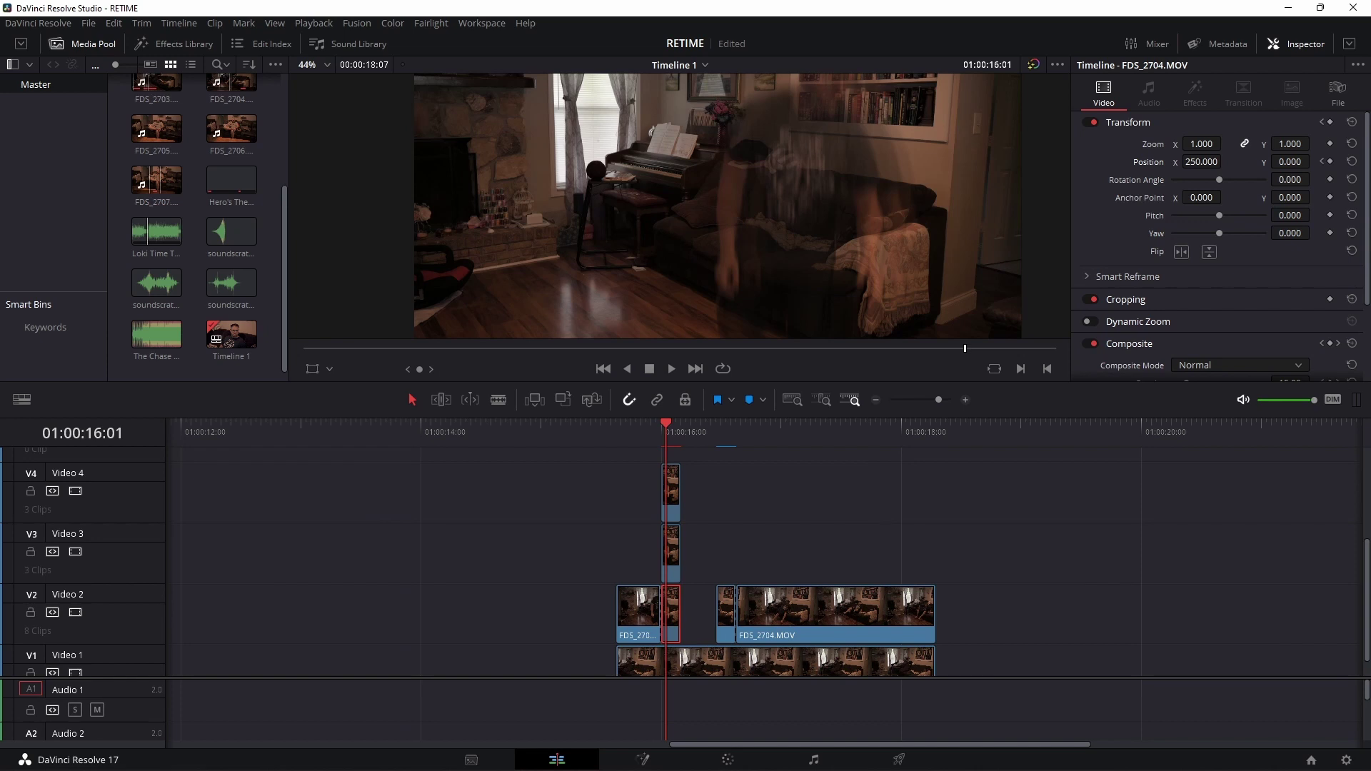
left_click_drag(1226, 162, 1209, 234)
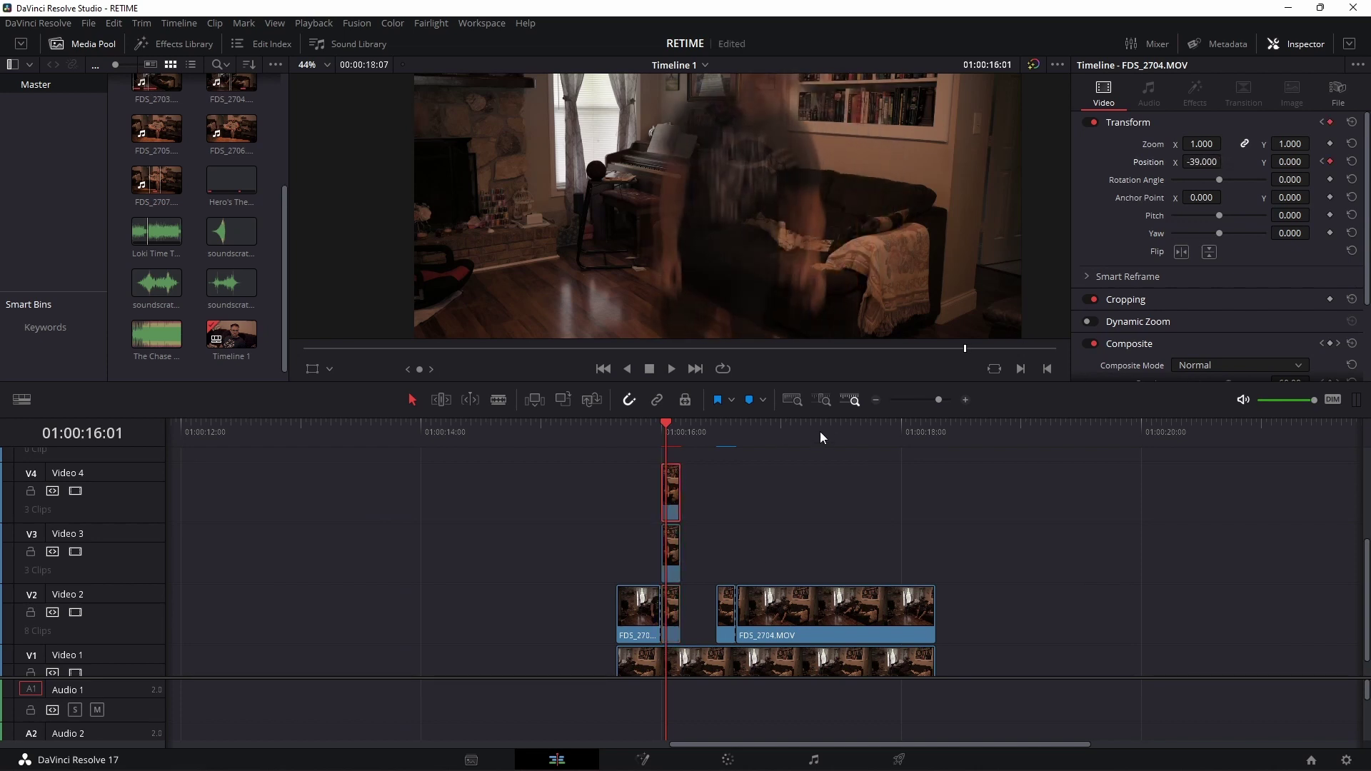
key("Right")
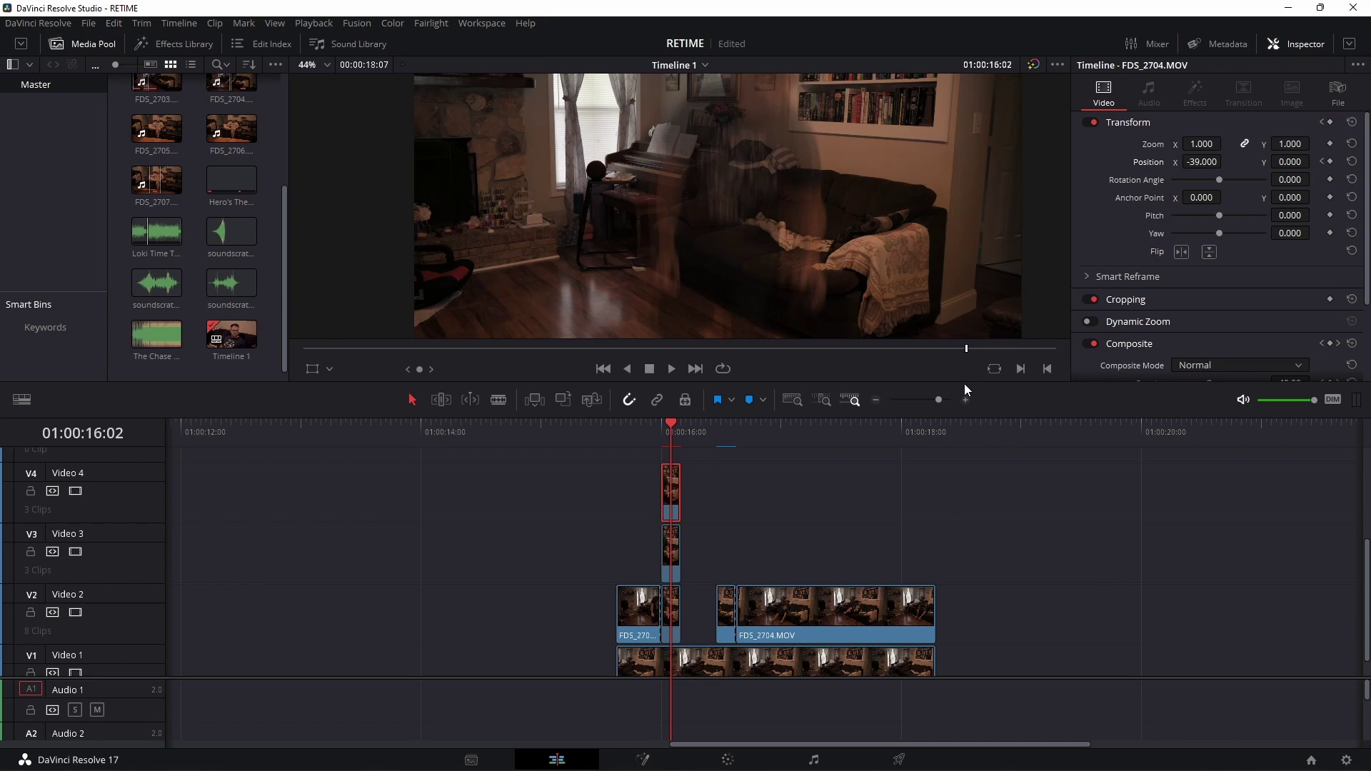
mouse_move(1194, 162)
left_mouse_down()
mouse_move(1229, 161)
mouse_move(1200, 160)
left_mouse_up()
left_click(674, 564)
left_click(671, 613)
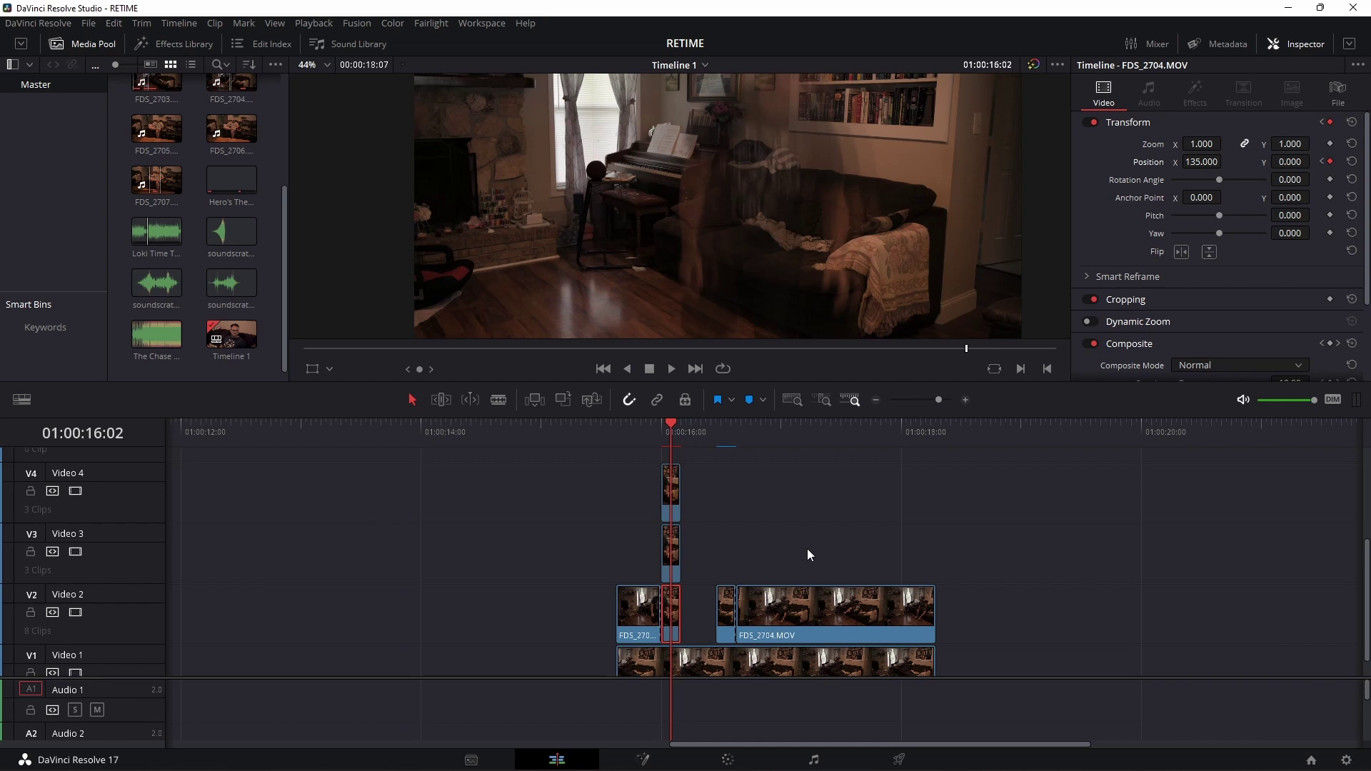
At 01:00:16:03, set Position X to -90 on the Video 3 copy and -115 on the Video 4 copy
key("Right")
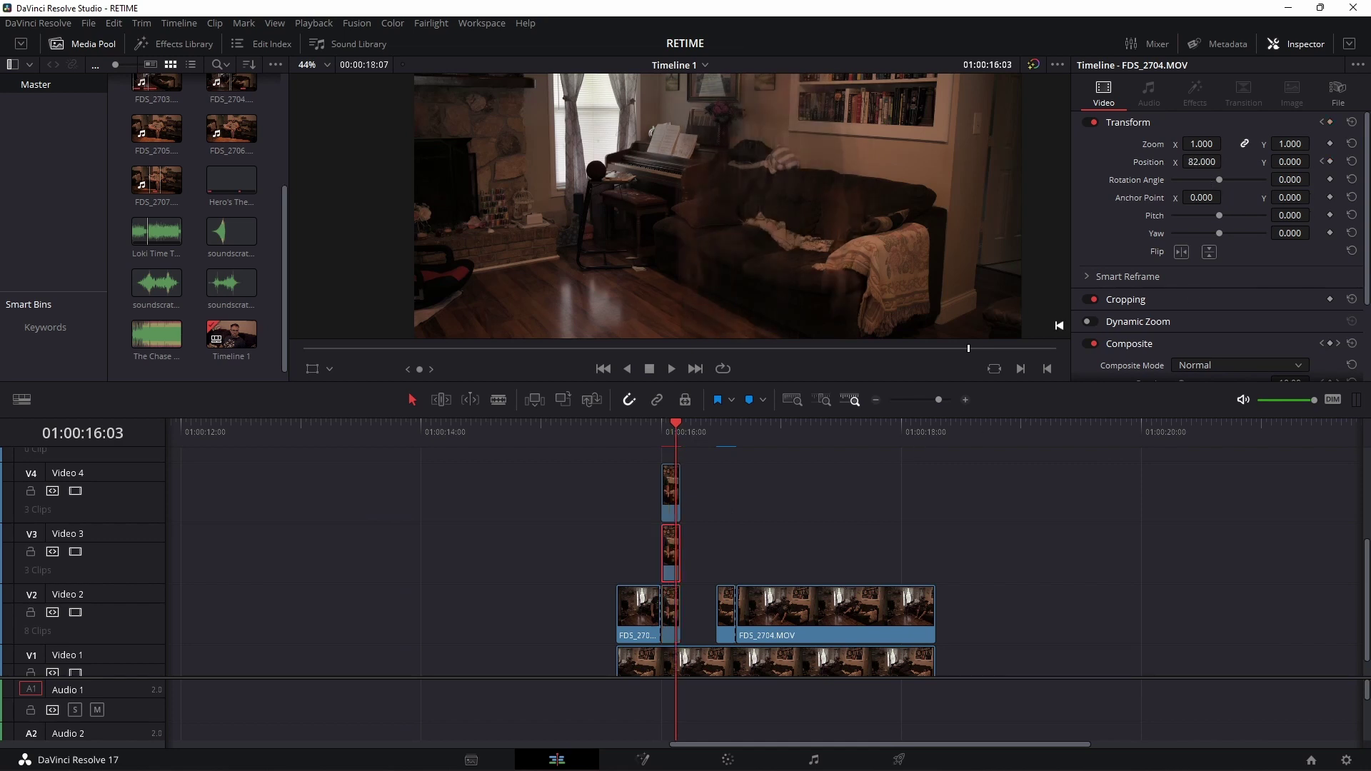
left_click_drag(1202, 162, 1180, 162)
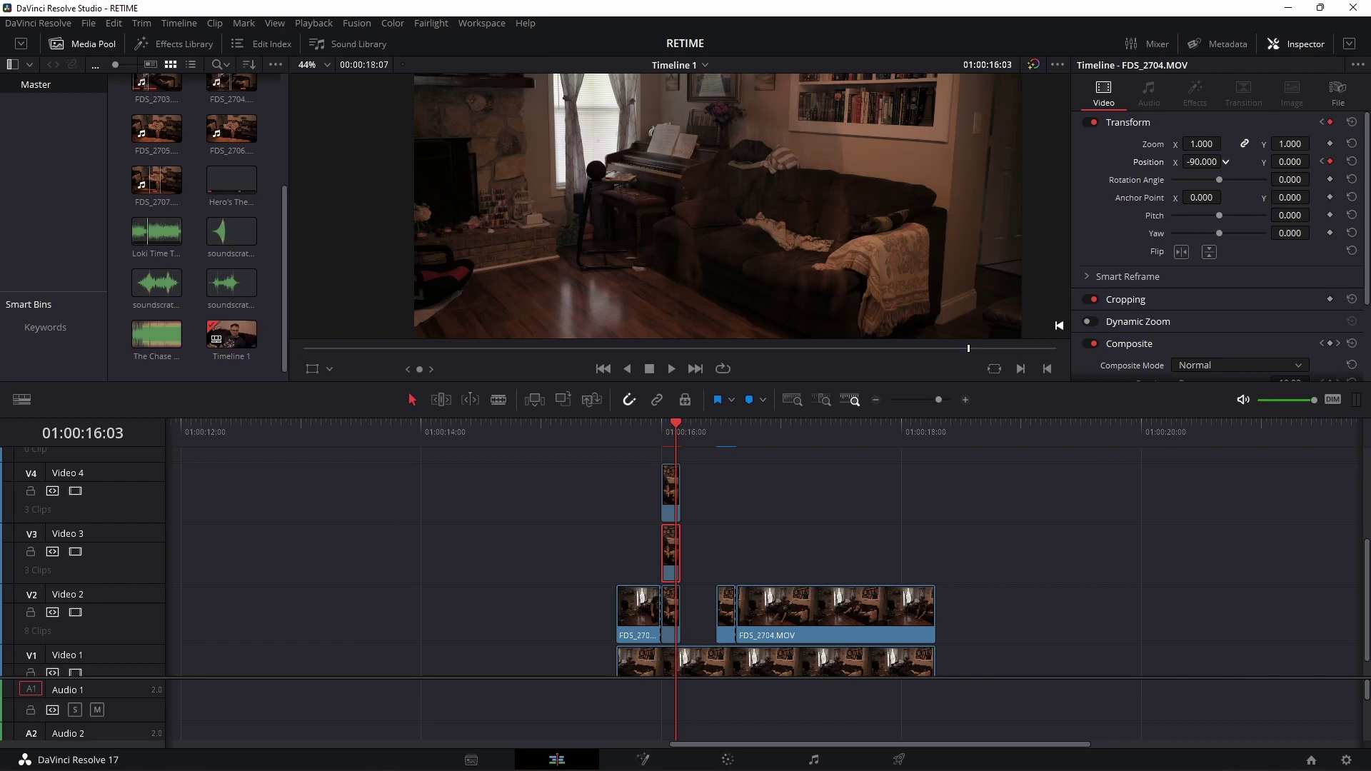
left_click(675, 493)
mouse_move(1202, 161)
left_mouse_down()
mouse_move(1182, 162)
mouse_move(1226, 161)
left_mouse_up()
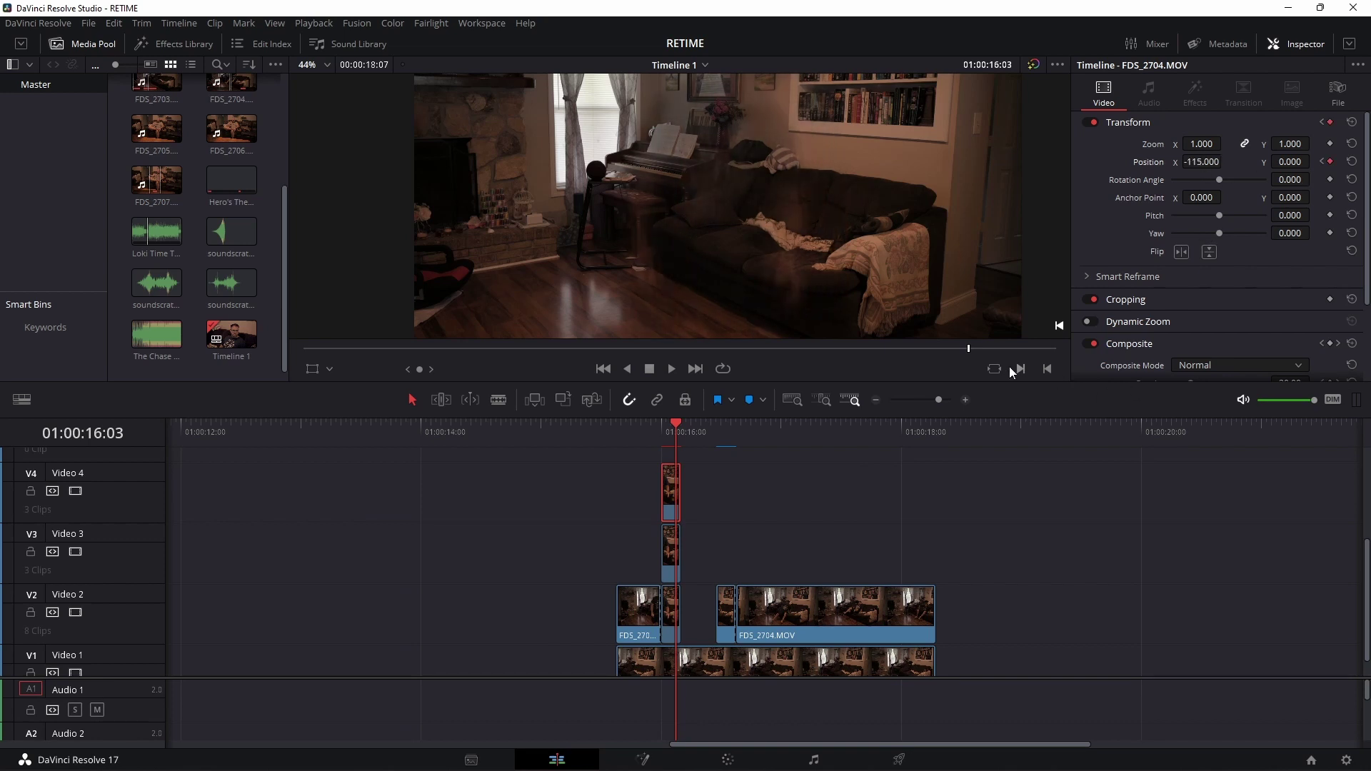
Play back the disappearance from 01:00:15:15 to review the ghosting, and return to 01:00:16:00
left_click(615, 427)
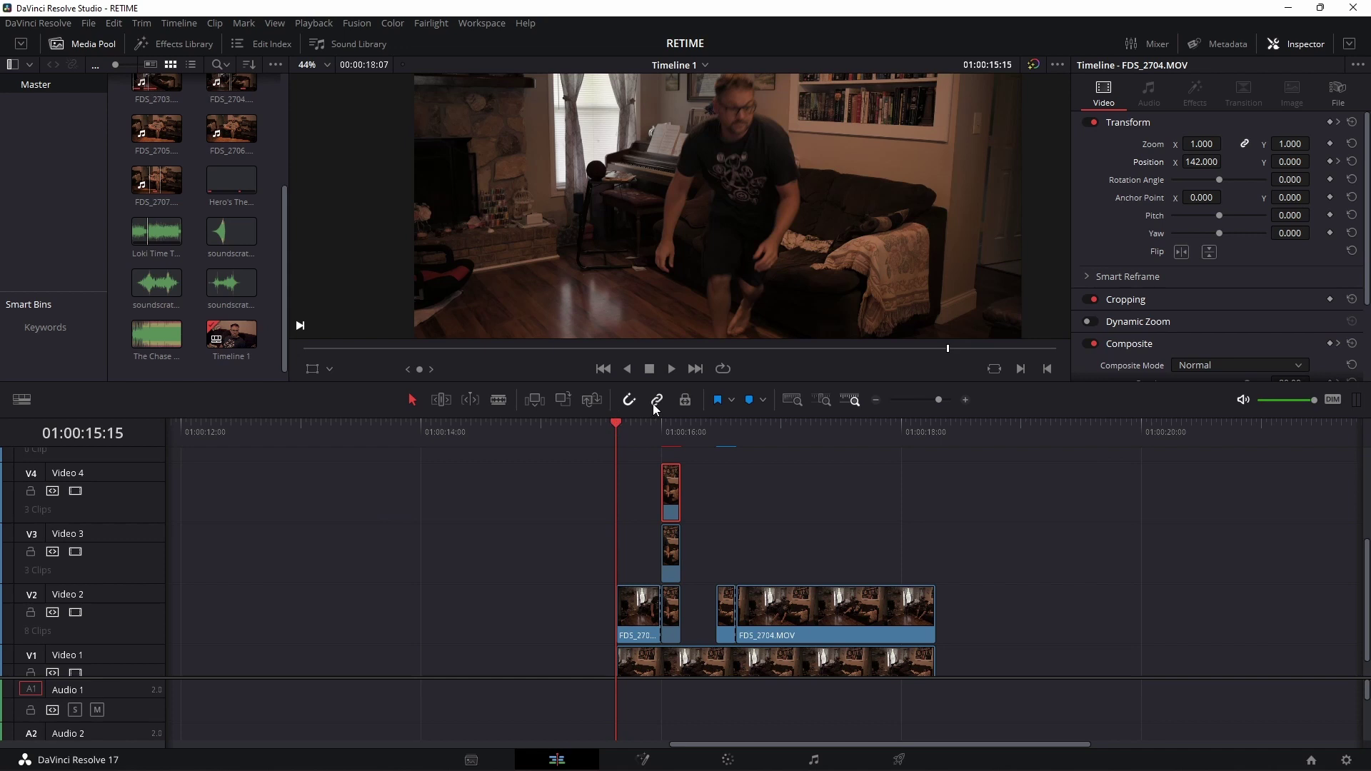
key("space")
left_click(664, 428)
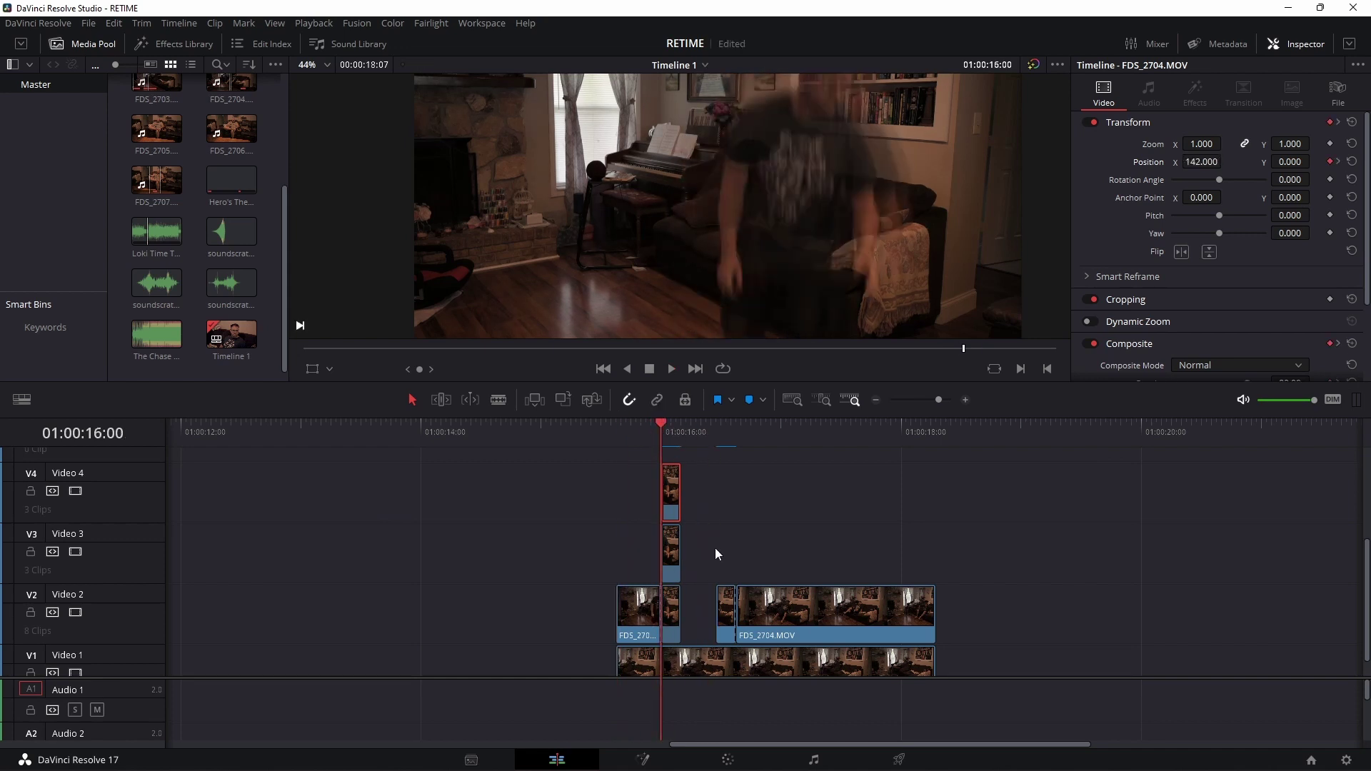
Open the short reappearance clip at 01:00:16:11 in Fusion and place the Polygon1 node directly above MediaIn1
left_click(724, 607)
left_click_drag(662, 422, 717, 433)
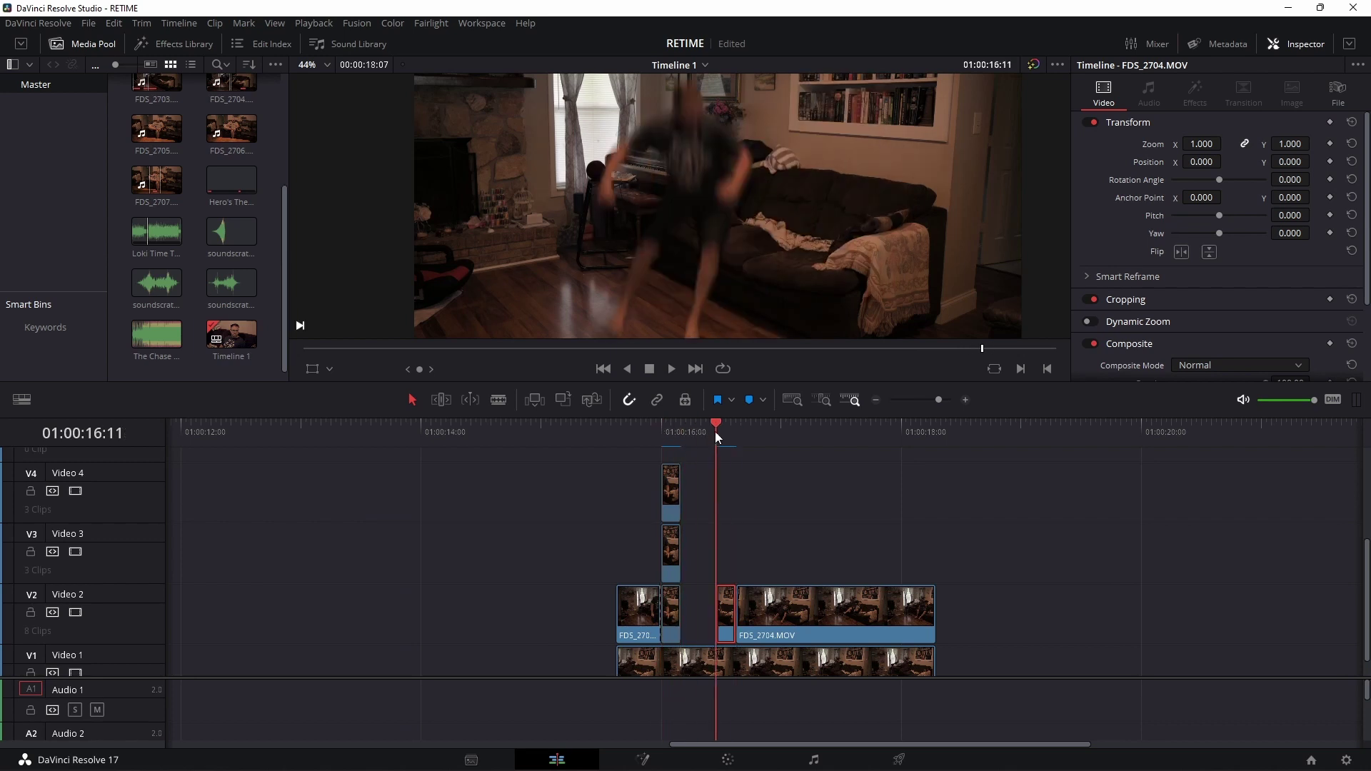
left_click(643, 759)
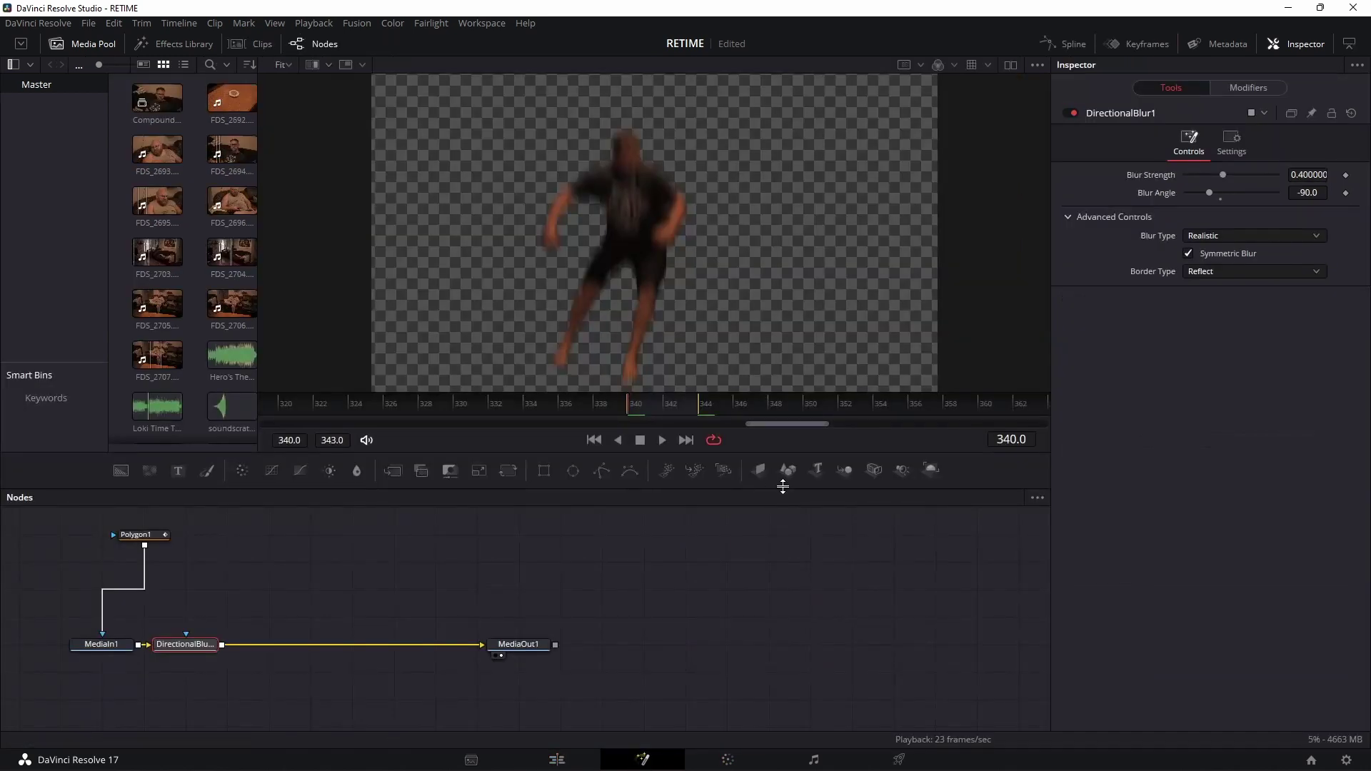
left_click_drag(312, 590, 497, 615)
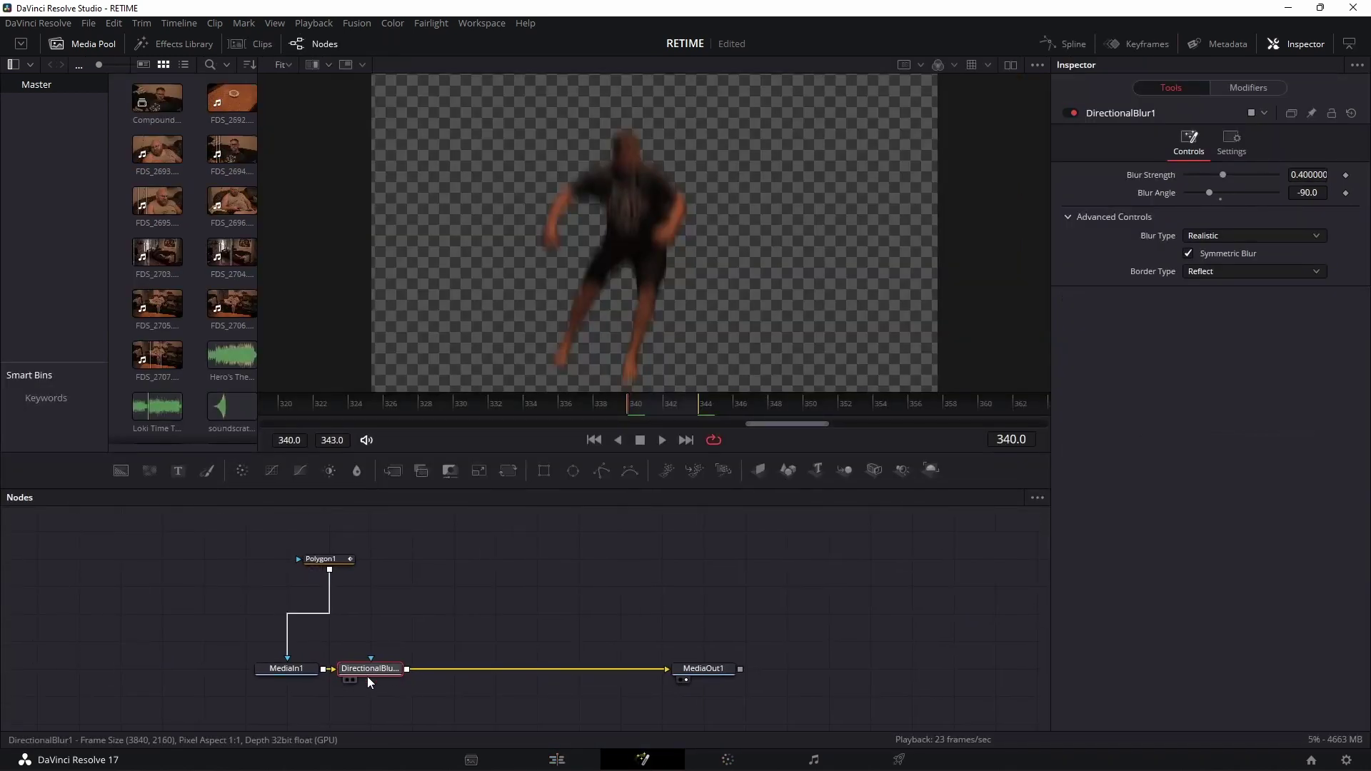
left_click_drag(336, 560, 294, 614)
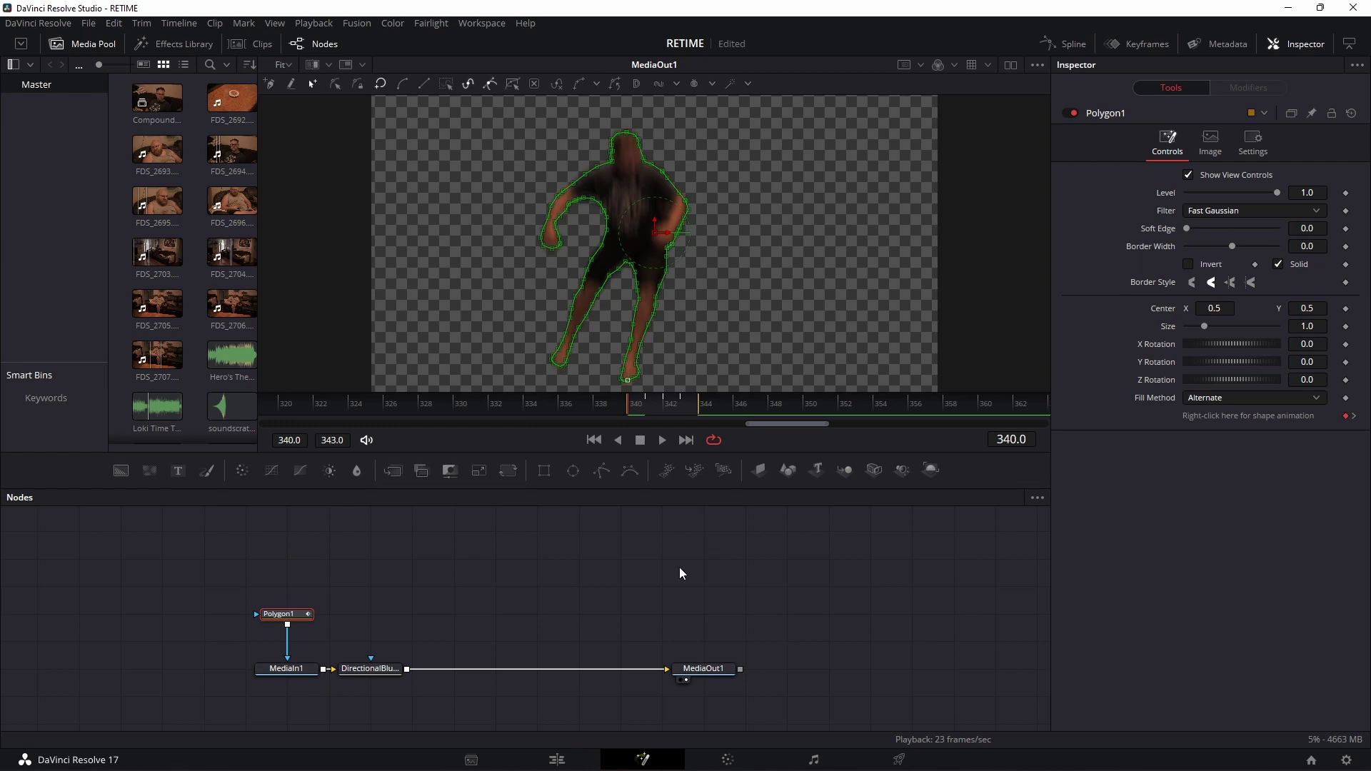
Back on the Edit page, keyframe the reappearance clip's opacity at 80 on 01:00:16:11 and 0 on 01:00:16:15
left_click(556, 759)
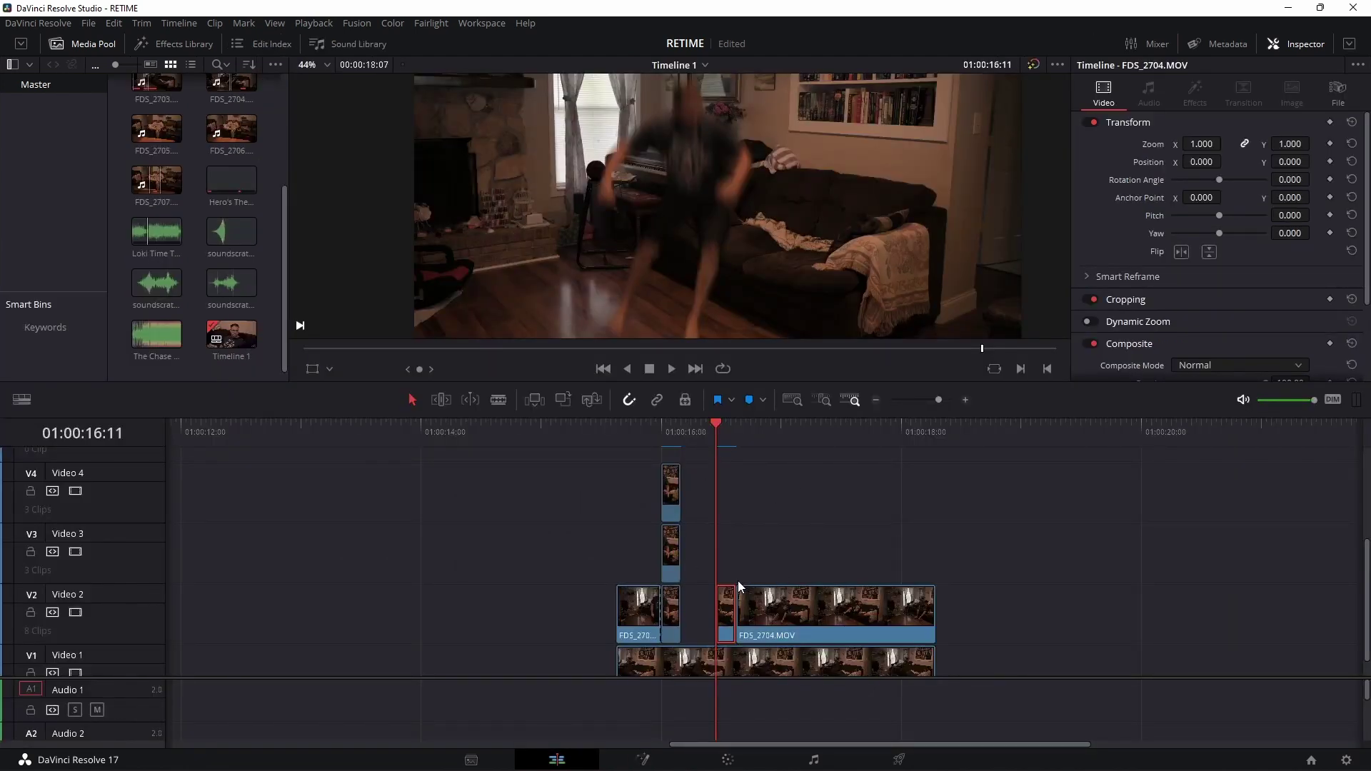
scroll(1234, 314, "down", 3)
scroll(1236, 317, "up", 3)
scroll(1236, 317, "down", 3)
left_click(1330, 278)
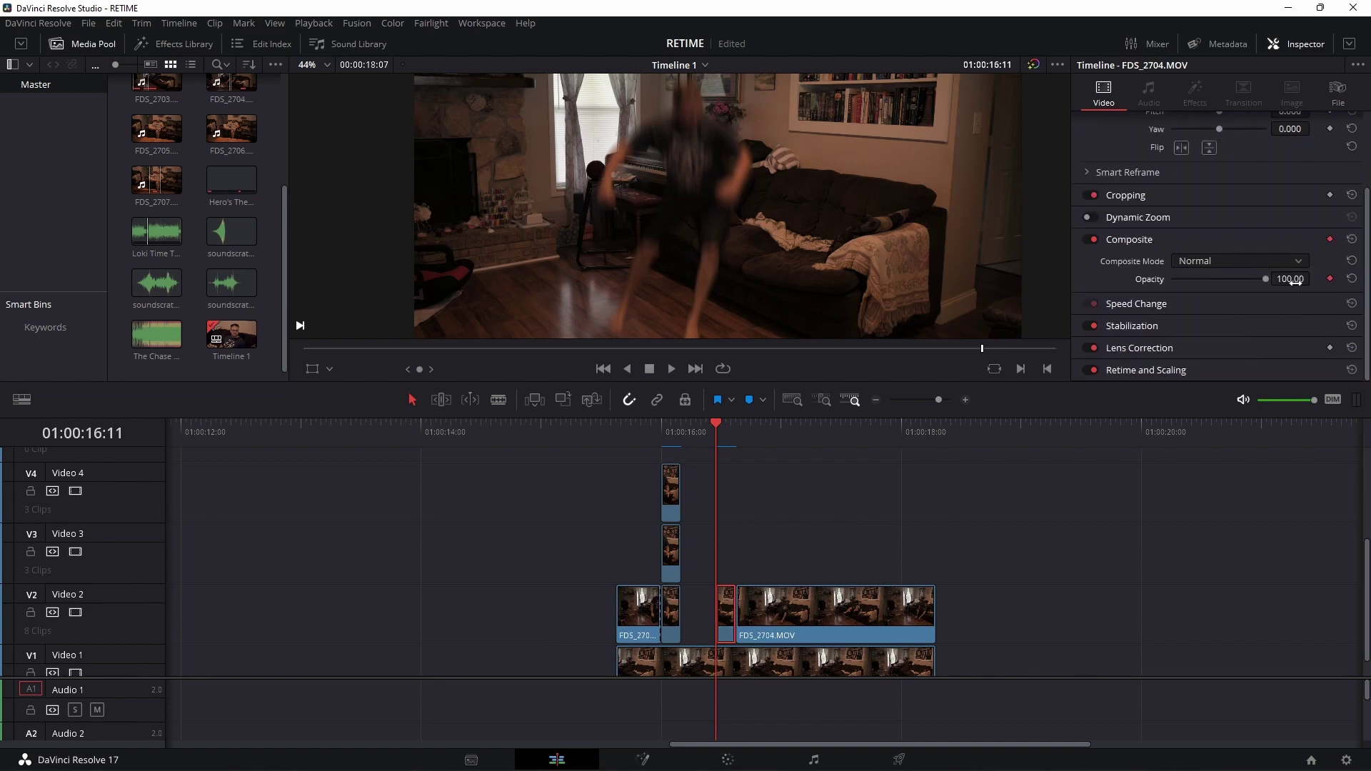
type("80")
key("Return")
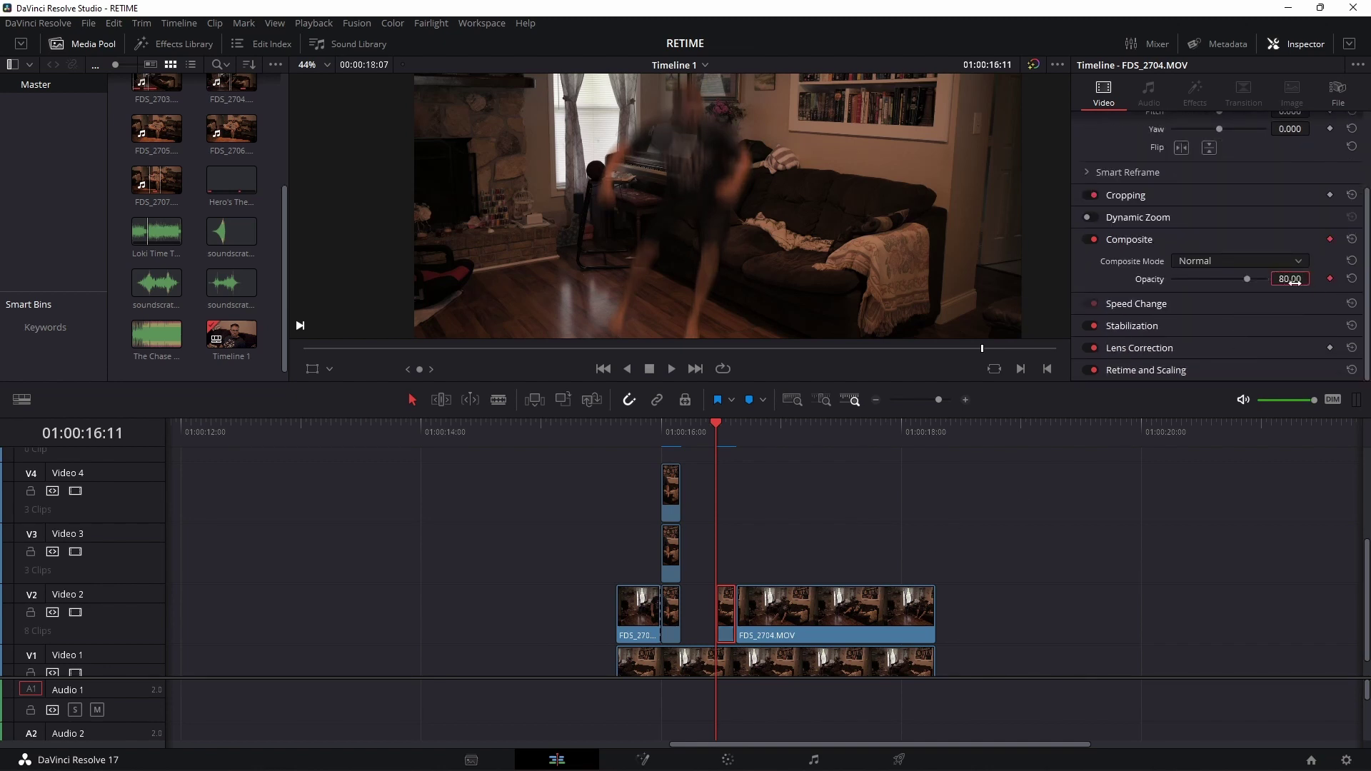
left_click(734, 427)
left_click_drag(1247, 280, 1145, 290)
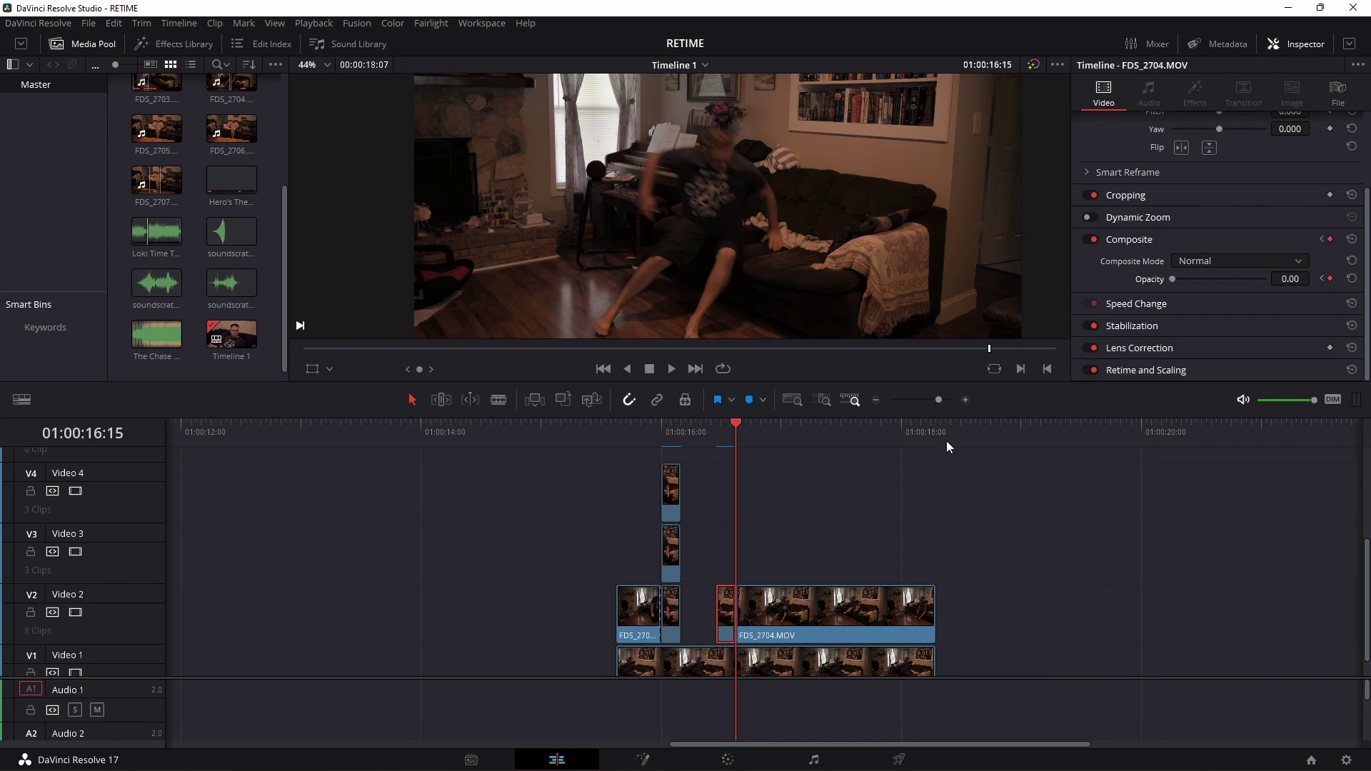
Copy the short reappearance clip onto Video 3 and Video 4, and set the Video 2 clip's opacity to 20 at 01:00:16:11
left_click_drag(727, 608, 725, 509, "alt")
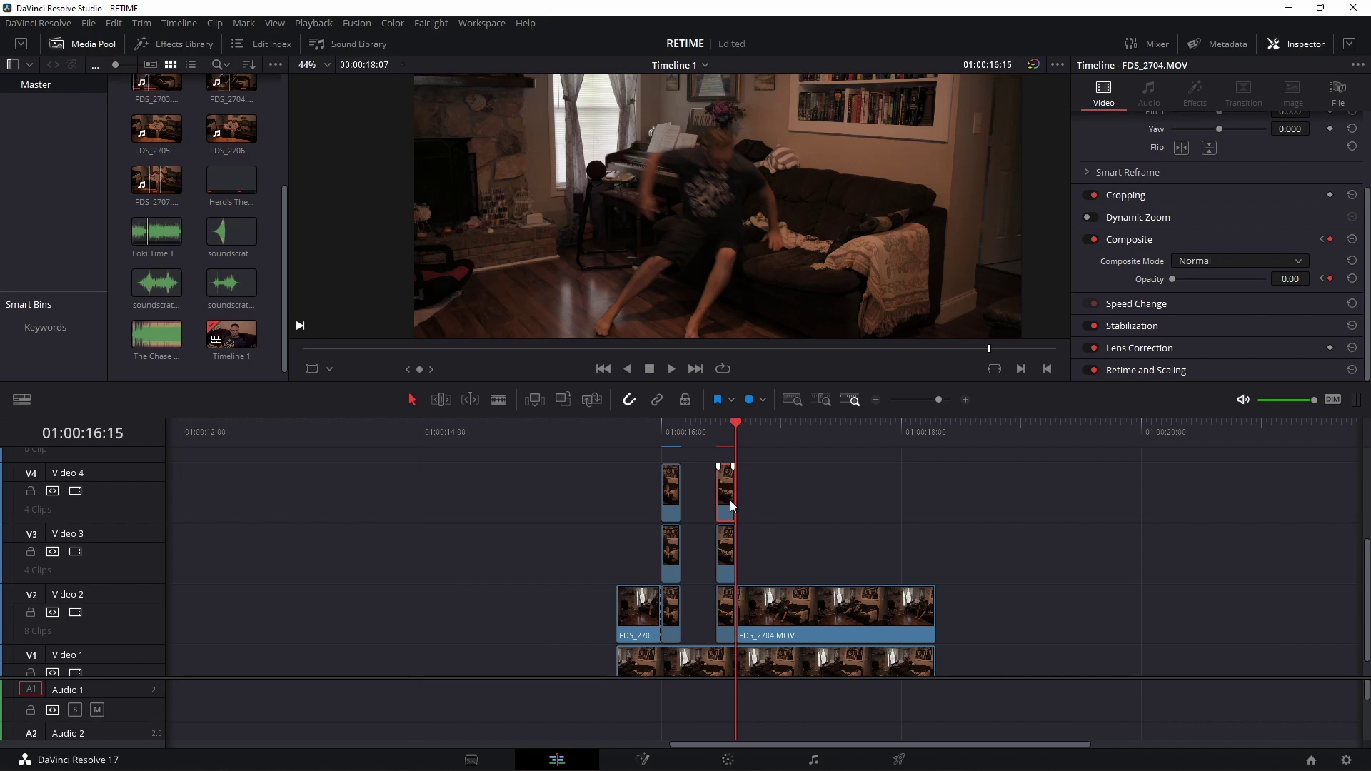
left_click(728, 619)
left_click(719, 432)
left_click(1282, 280)
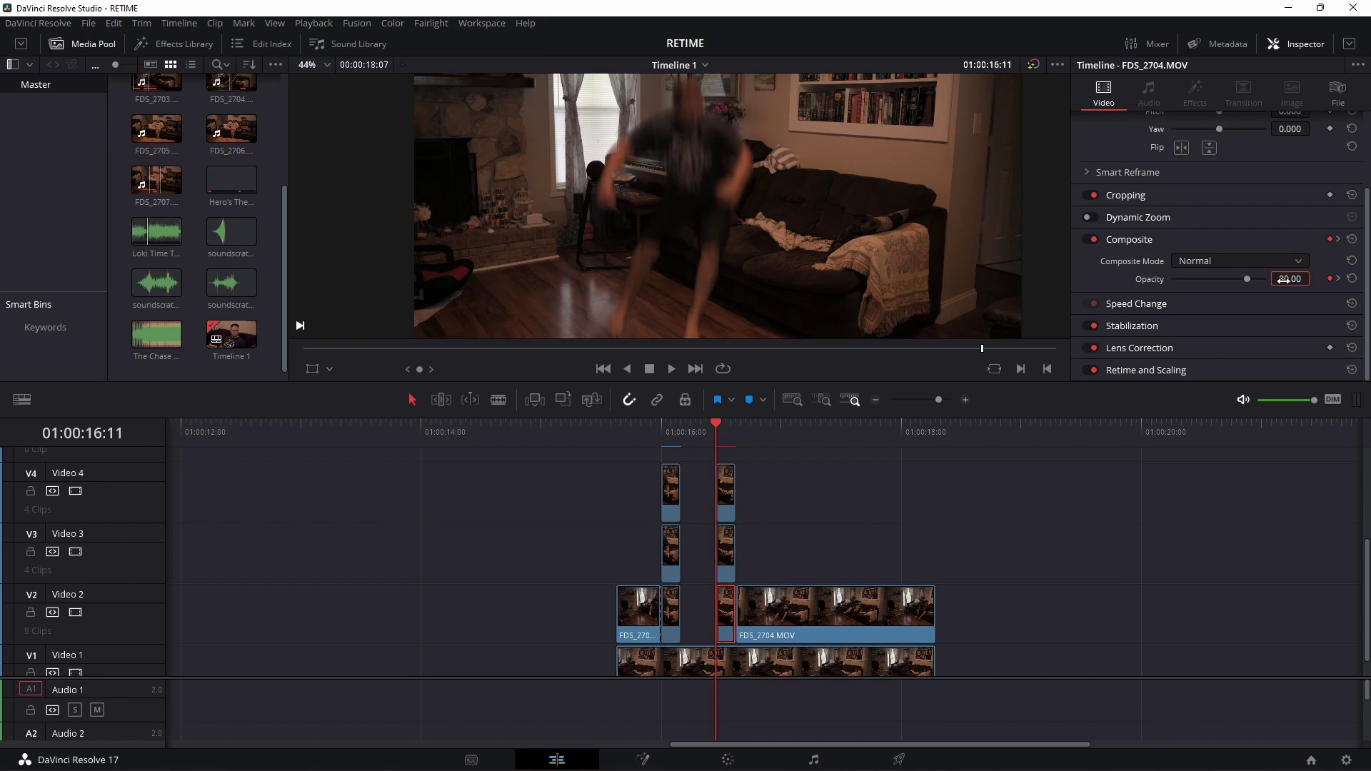
double_click(1283, 280)
type("20")
key("Return")
Set the Video 3 reappearance copy's opacity to 40 at 01:00:16:11
left_click(726, 556)
left_click(1300, 280)
type("40")
key("Return")
Add position keyframes at 01:00:16:11 to the reappearance copies on Video 4 and Video 3
left_click(727, 488)
scroll(1214, 247, "up", 3)
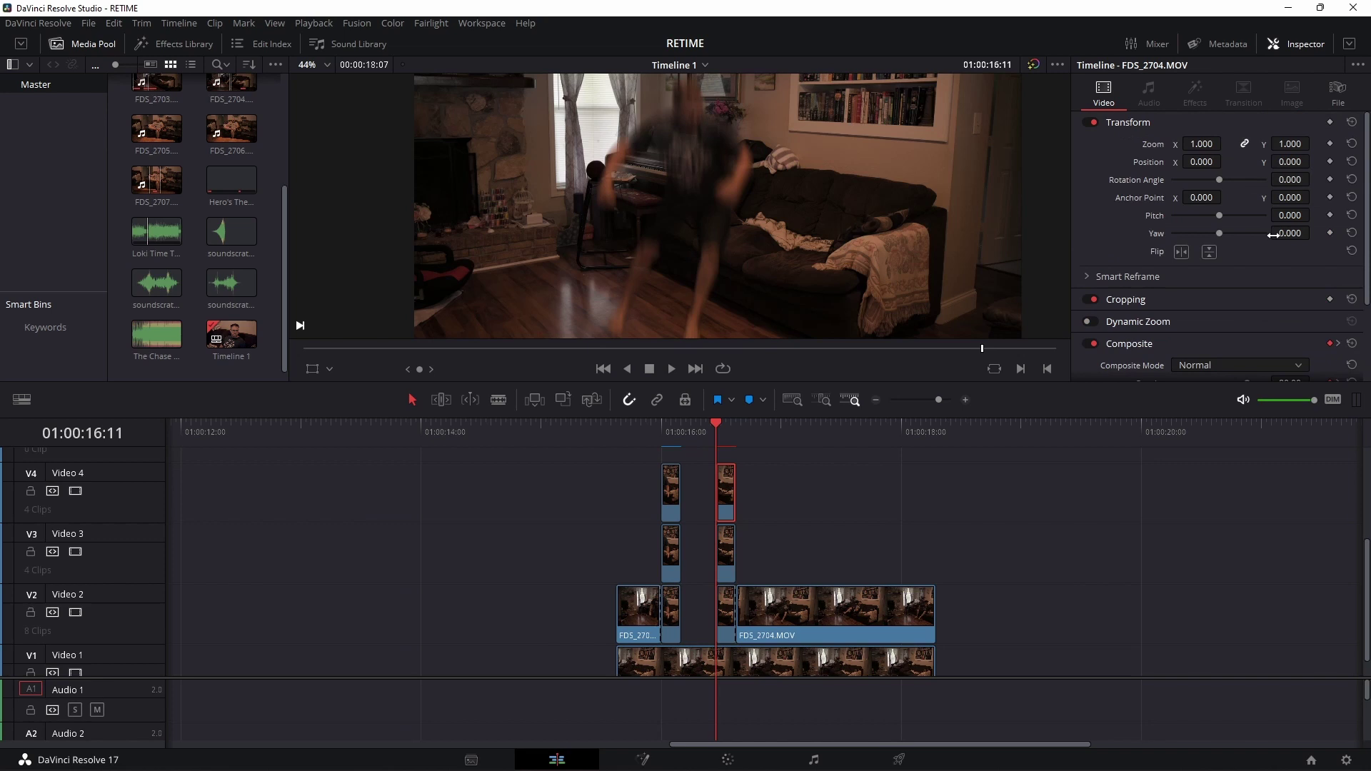
left_click(1330, 162)
left_click(727, 551)
left_click(1330, 161)
Shift the Video 4 reappearance copy sideways, set Position X to 118 on Video 3 and 167 on Video 2, and save the project
left_click(724, 493)
key("ctrl+s")
left_click_drag(1197, 162, 1250, 162)
left_click(727, 552)
key("ctrl+s")
left_click_drag(1200, 161, 1226, 162)
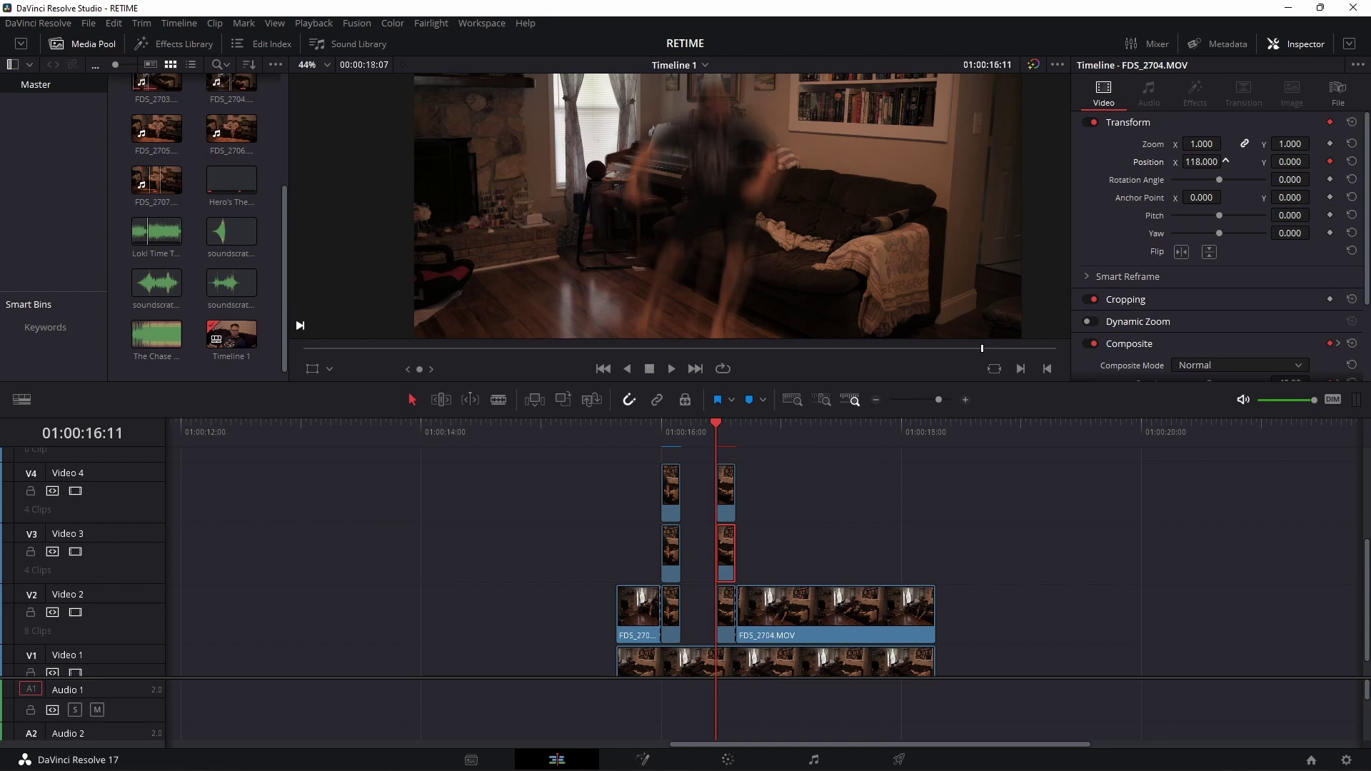
left_click(726, 614)
key("ctrl+s")
left_click_drag(1194, 163, 1226, 161)
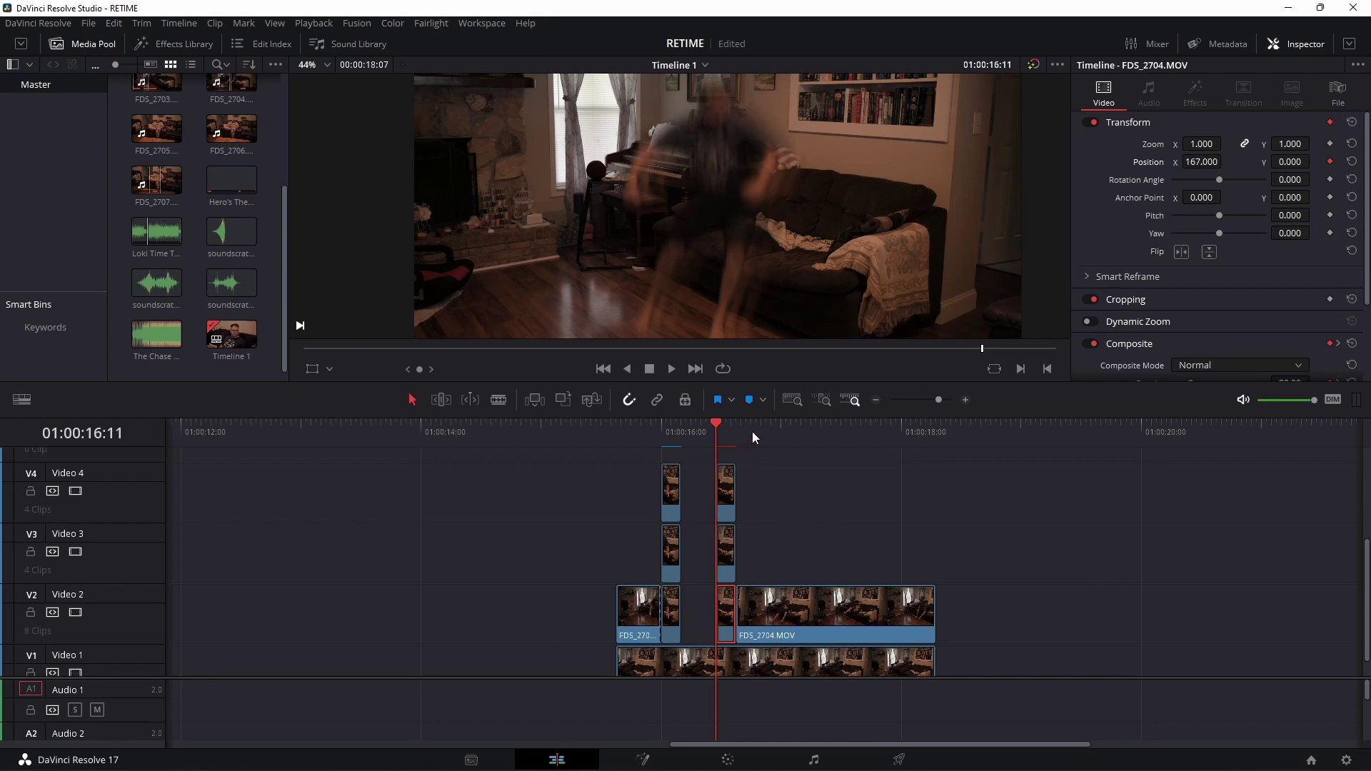
At 01:00:16:12, set Position X to 54 on the Video 3 reappearance copy and 19 on the Video 4 copy
key("Right")
left_click_drag(1203, 162, 1174, 162)
left_click(726, 500)
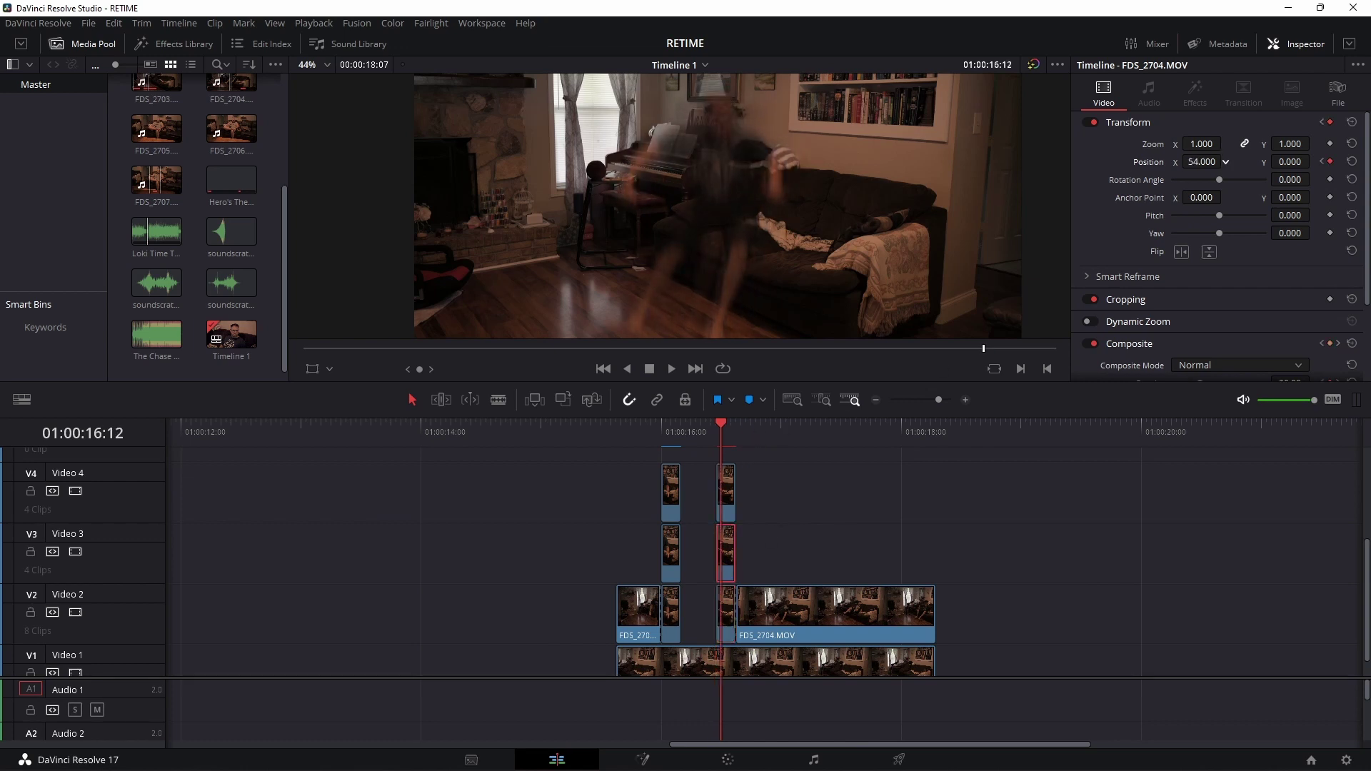
At 01:00:16:13, set Position X to 81 on the Video 4 reappearance copy and 115 on the Video 3 copy
key("Right")
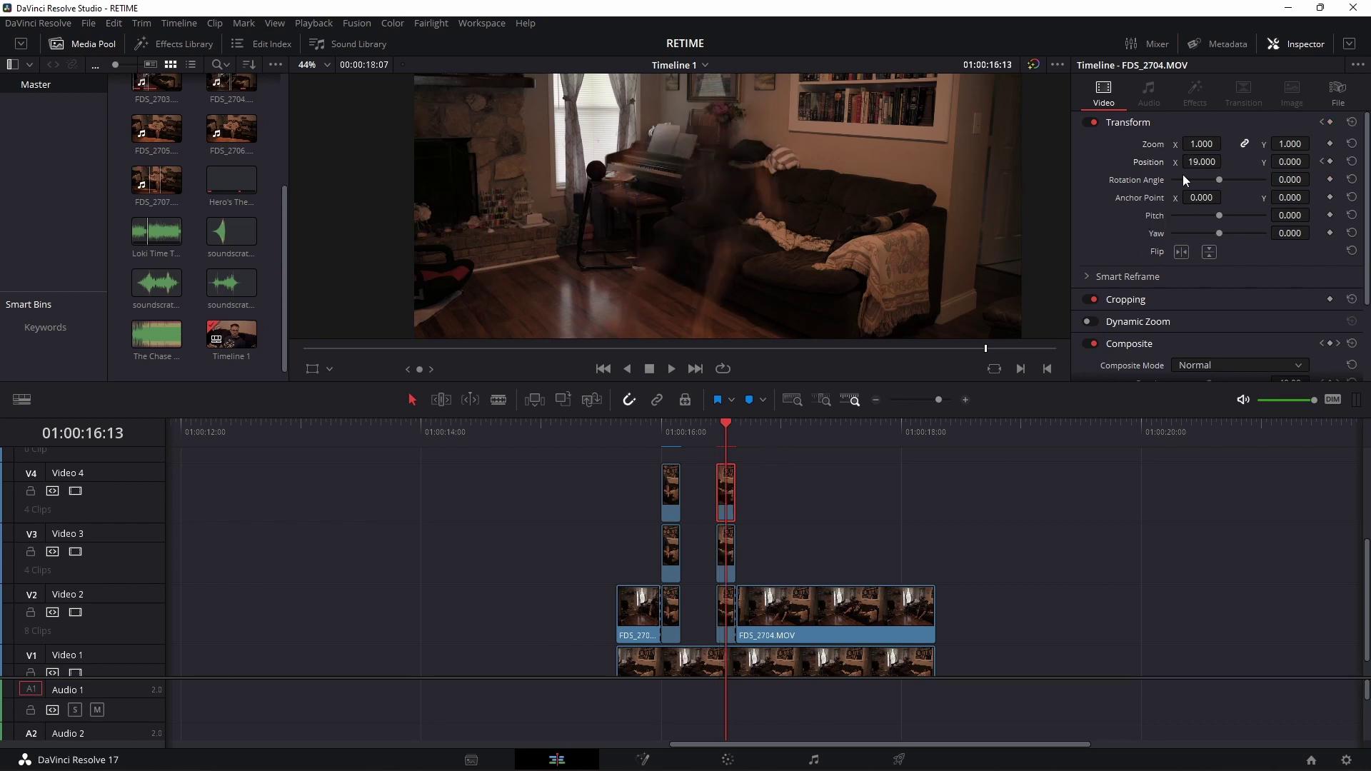
left_click_drag(1192, 162, 1236, 163)
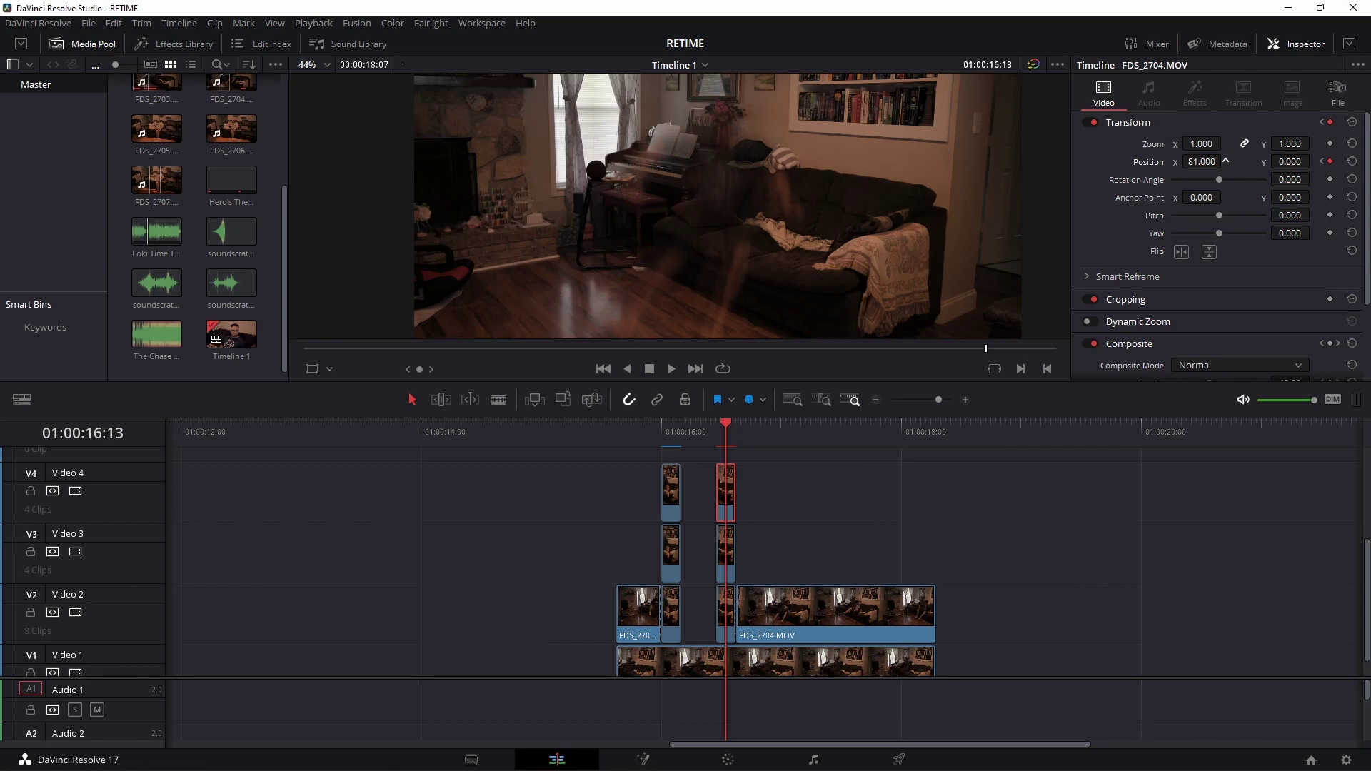
left_click(726, 551)
left_click_drag(1203, 162, 1226, 161)
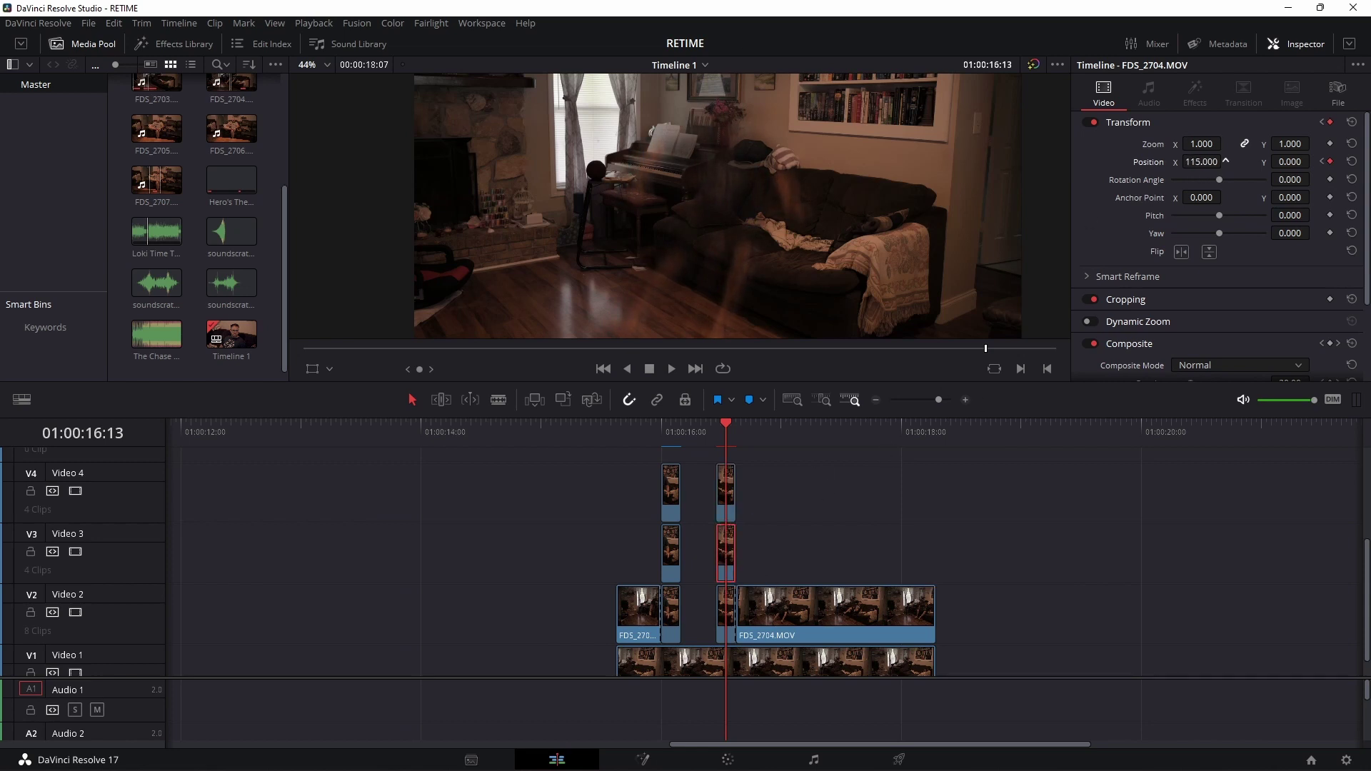
left_click(722, 614)
At 01:00:16:14, set Position X to 14 on the Video 4 reappearance copy and -54 on the Video 2 clip
key("Right")
left_click(726, 552)
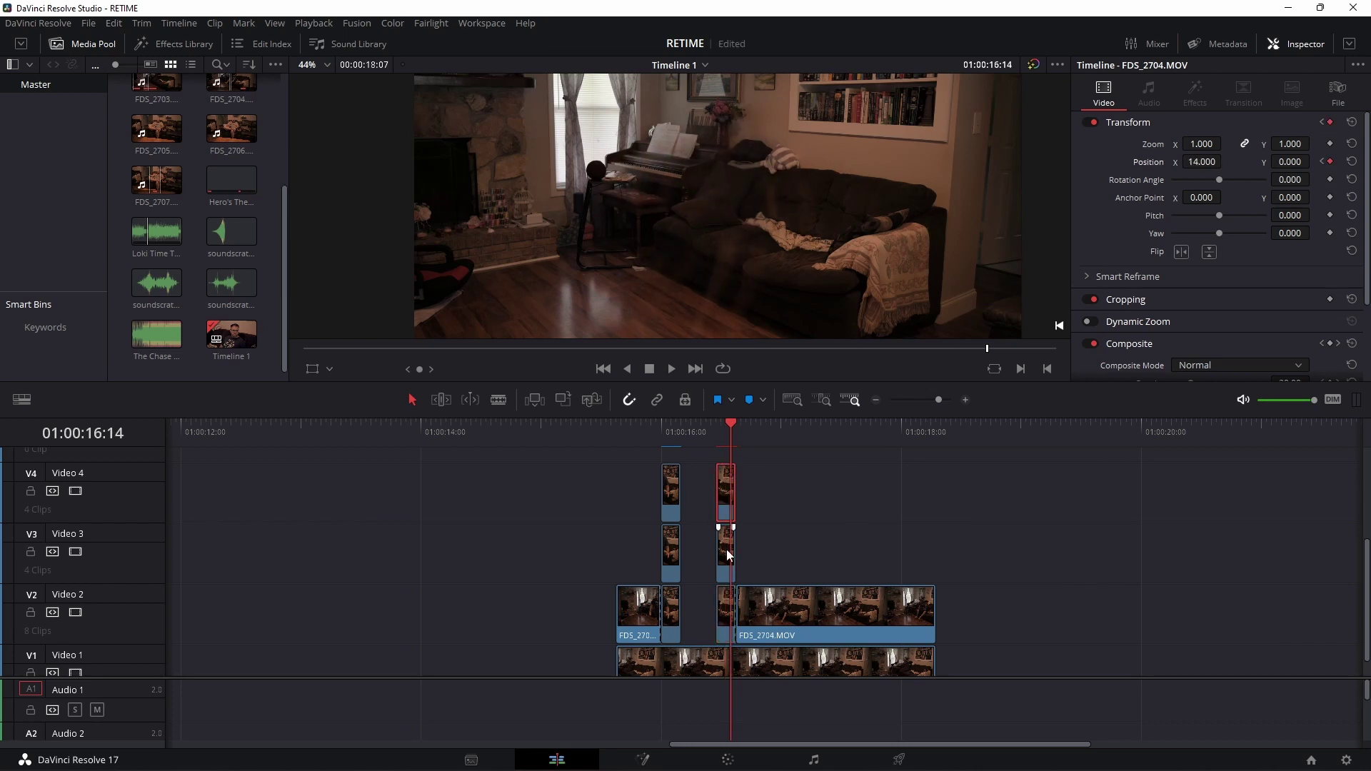
left_click(726, 613)
Play the sequence from 01:00:15:15 to review the disappearance and reappearance
key("Right")
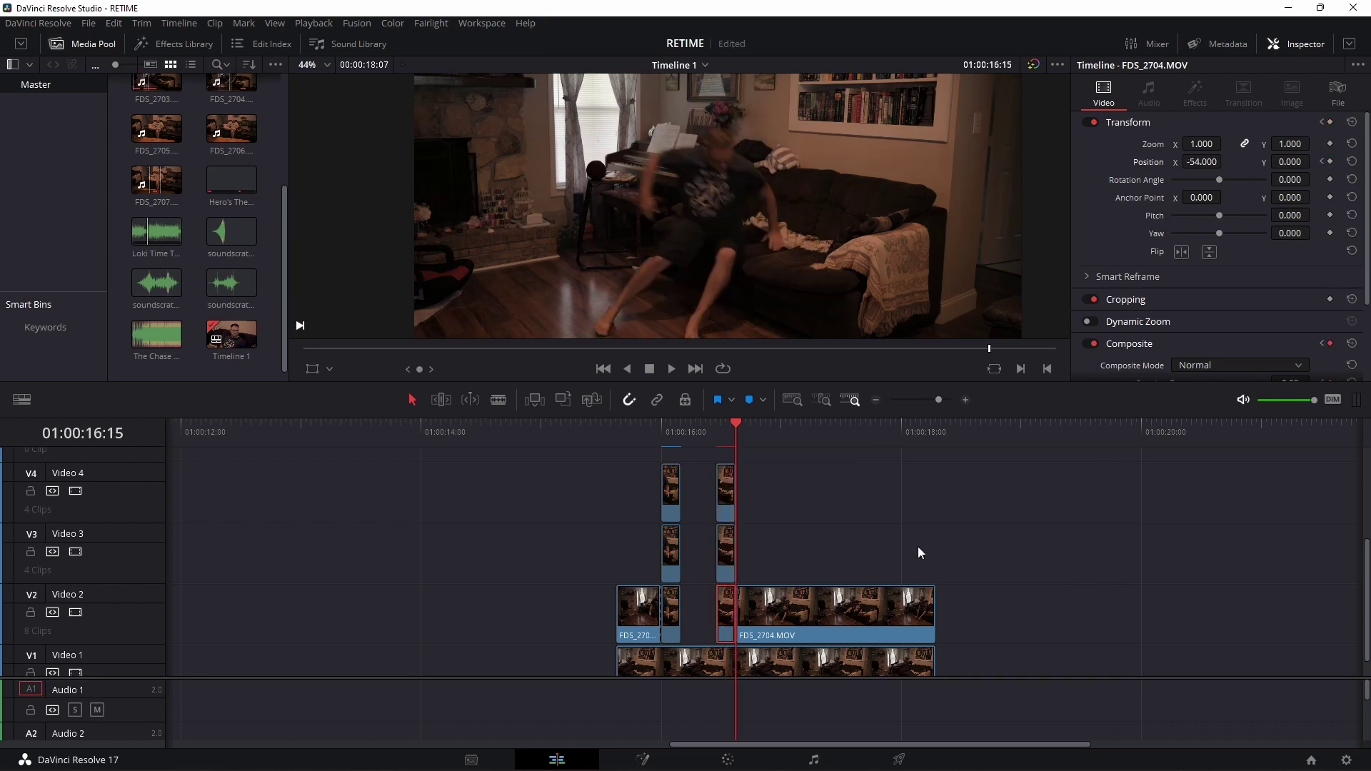
left_click_drag(732, 422, 617, 444)
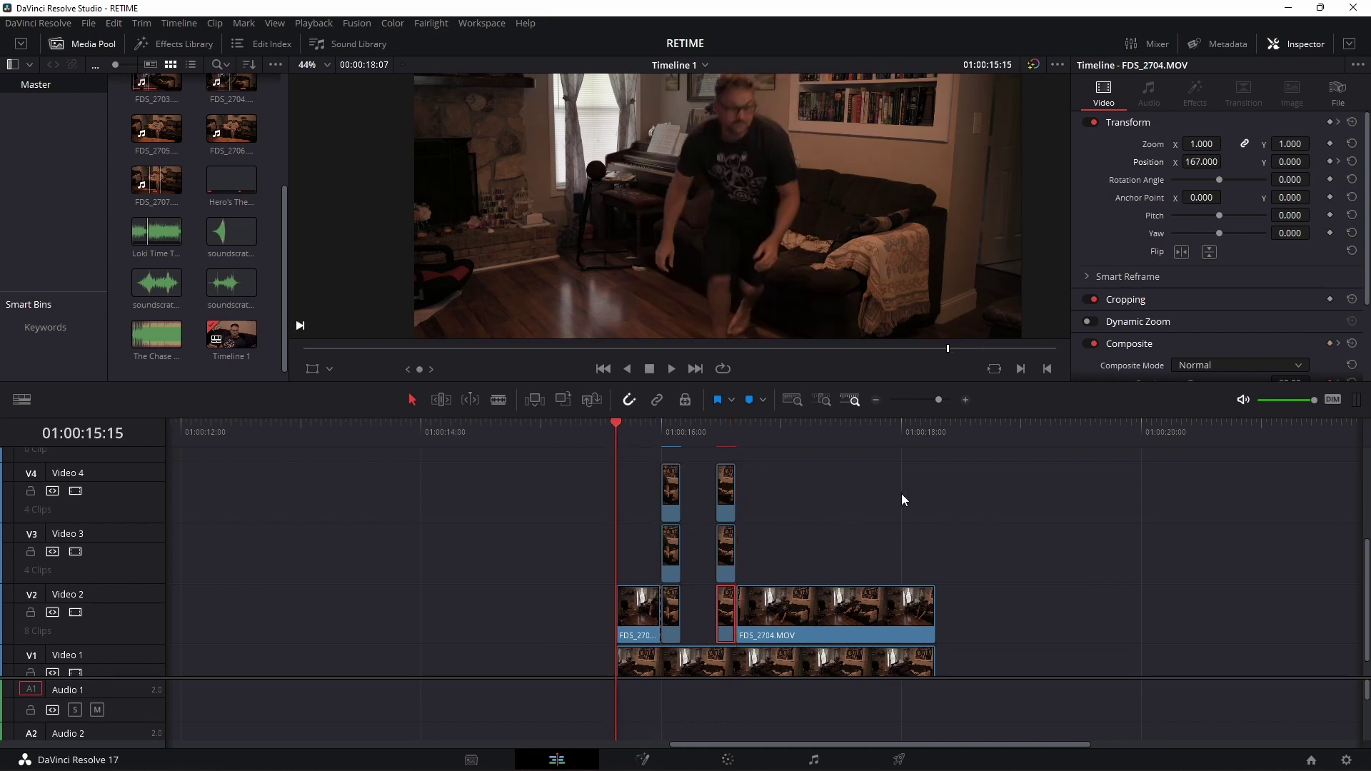
key("space")
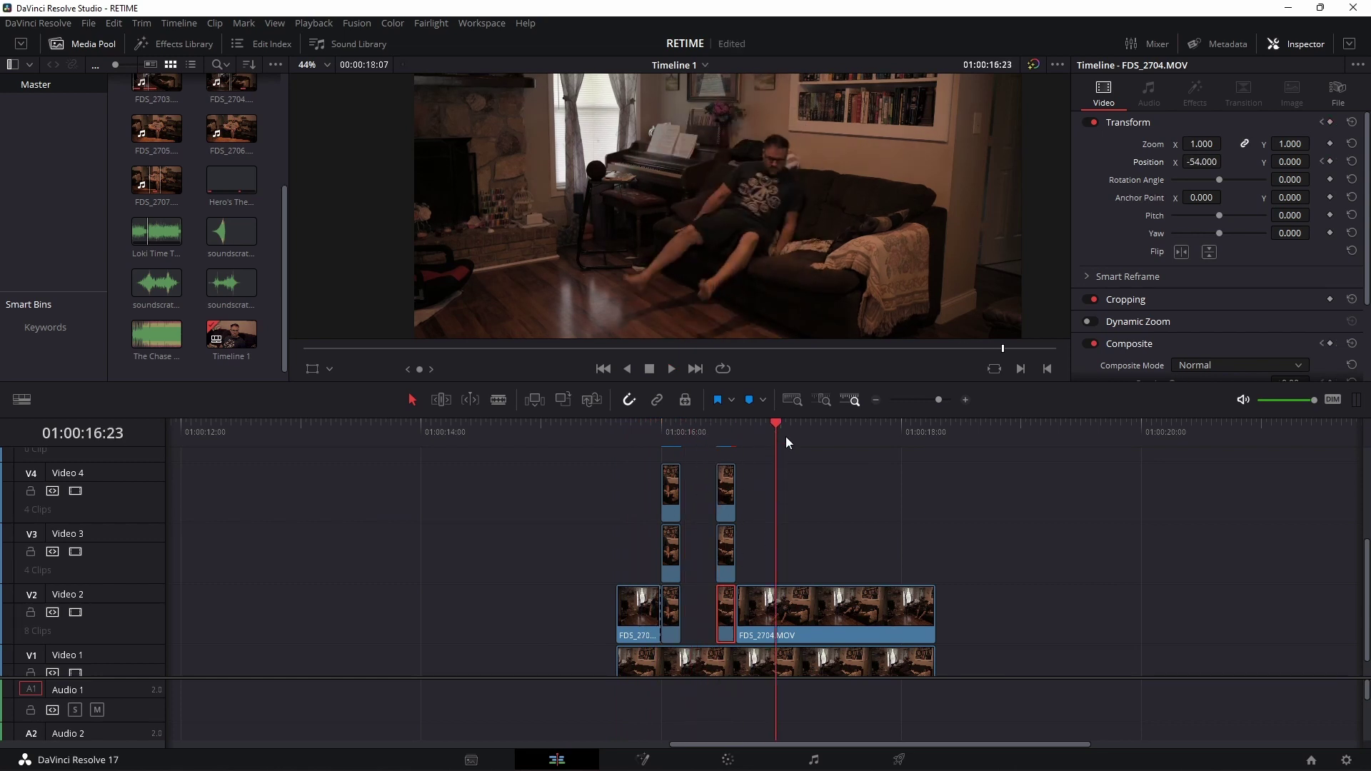
Move all reappearance clips earlier to start at 01:00:16:07, shorten the Video 1 background clip to match their end, and play the result
left_click_drag(776, 427, 673, 450)
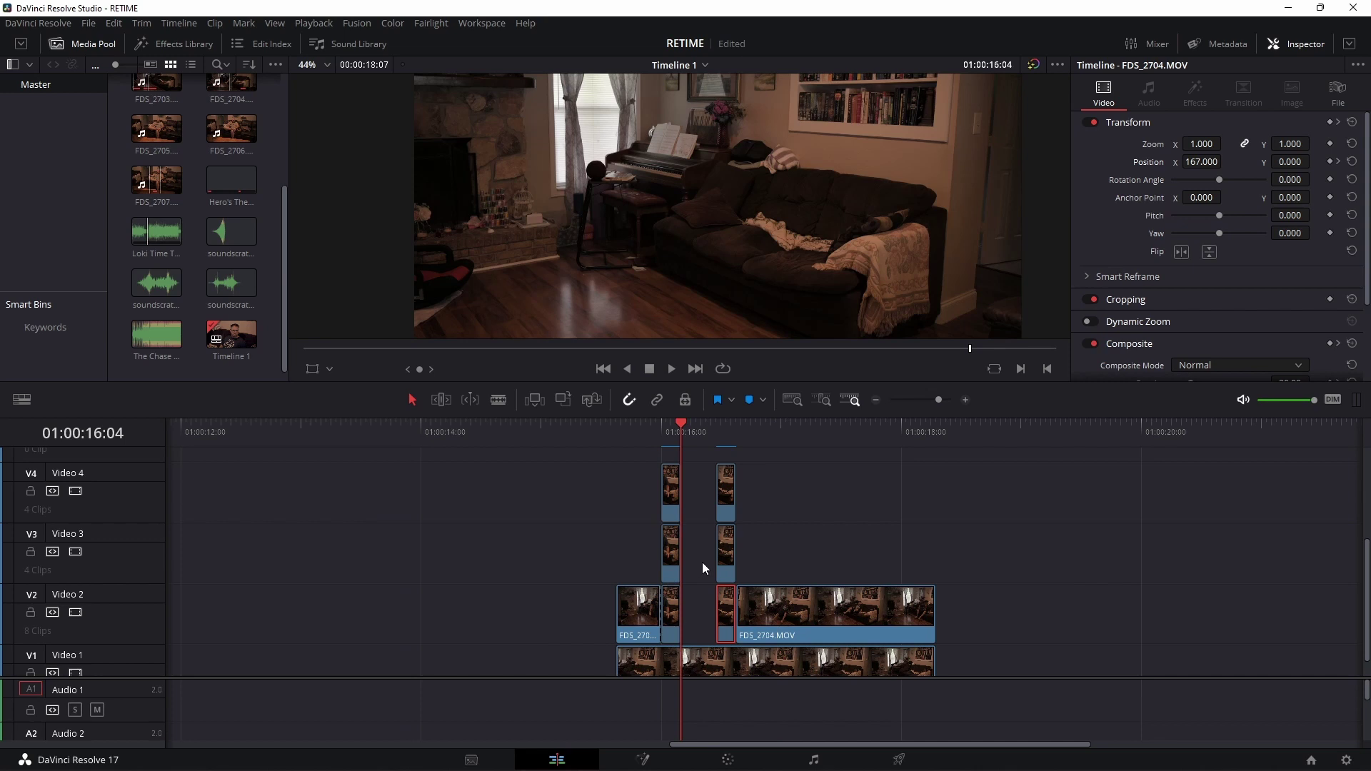
key("Right")
key("Right")
key("Right")
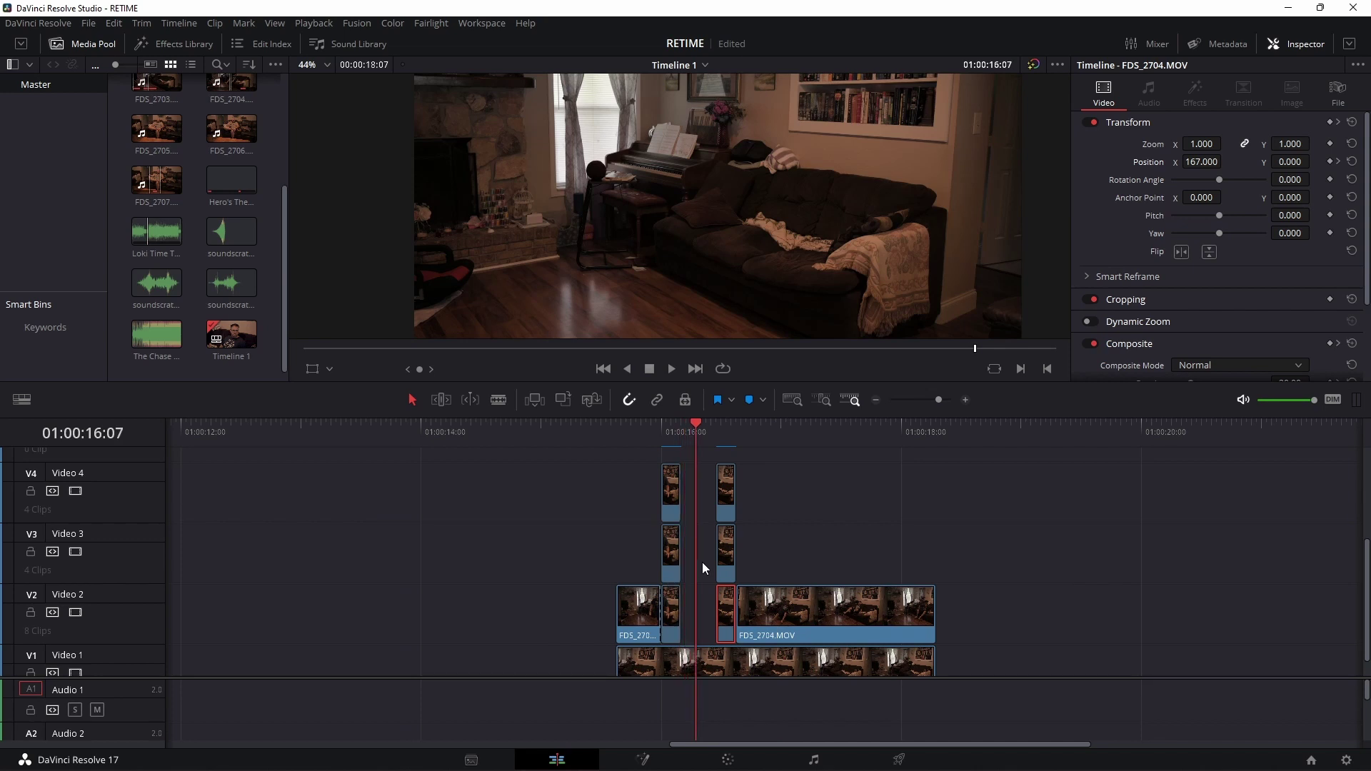
left_click_drag(979, 602, 719, 470)
left_click_drag(800, 621, 781, 619)
left_click_drag(930, 661, 915, 660)
left_click(588, 448)
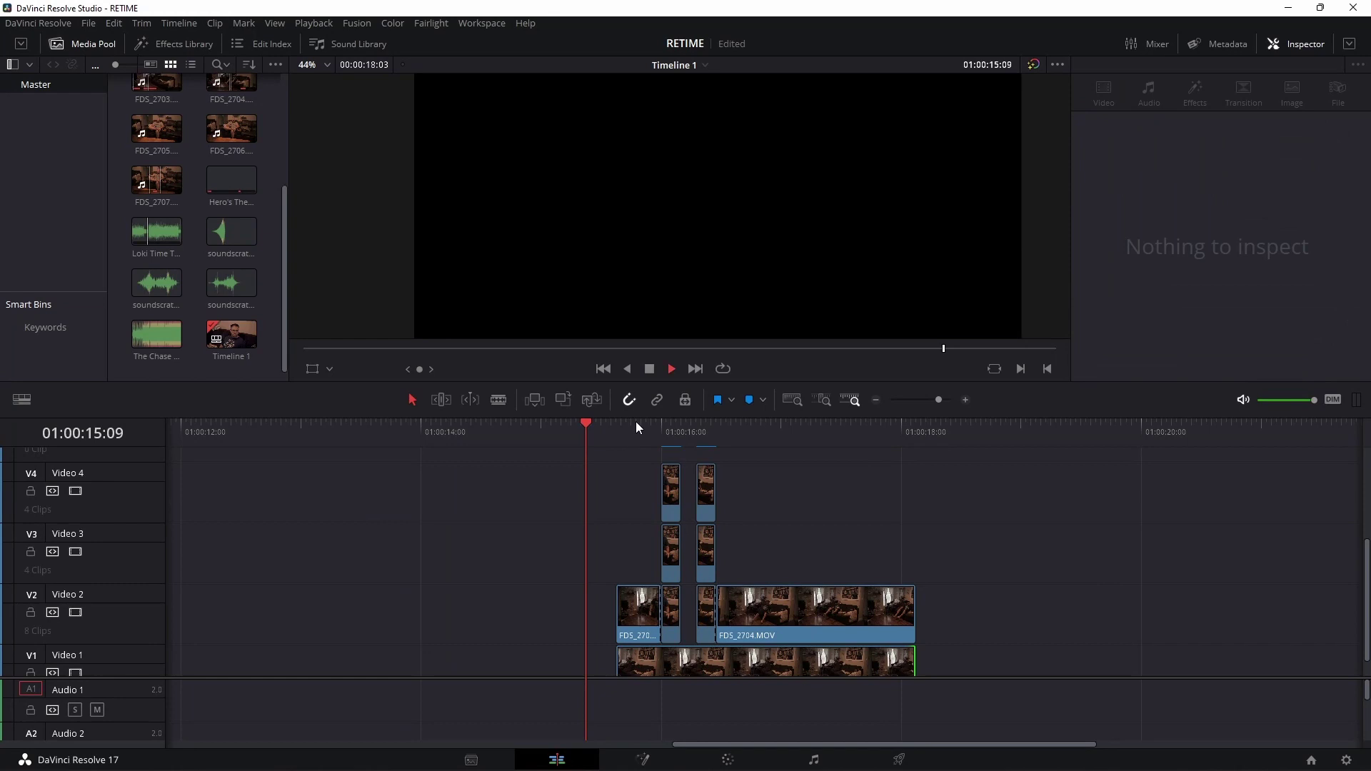
key("space")
Place Retime sound effect.wav on Audio 1, starting at 01:00:16:00 with the disappearance clips
scroll(1017, 568, "down", 1)
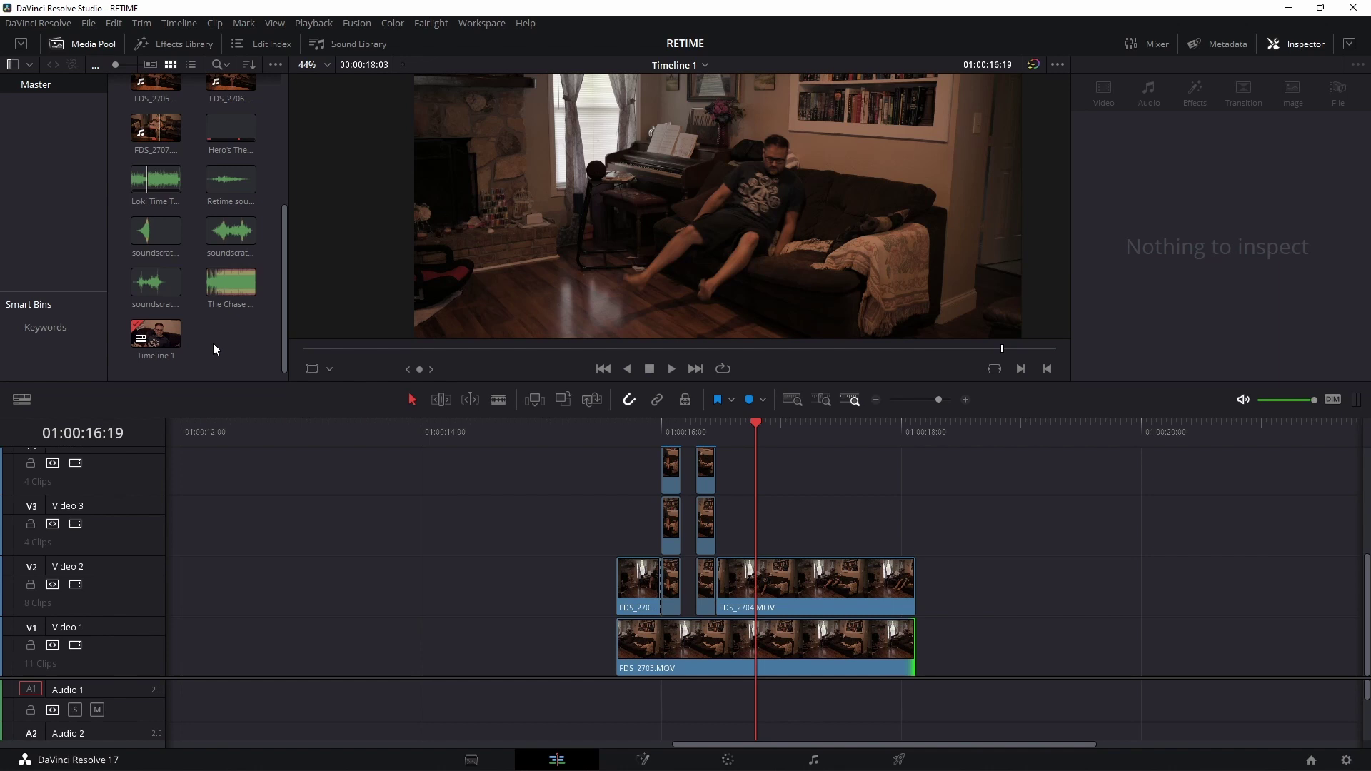
left_click_drag(228, 184, 777, 697)
left_click_drag(688, 431, 667, 432)
left_click_drag(754, 696, 727, 693)
Play the effect with its sound from just before the man disappears to check the timing
key("space")
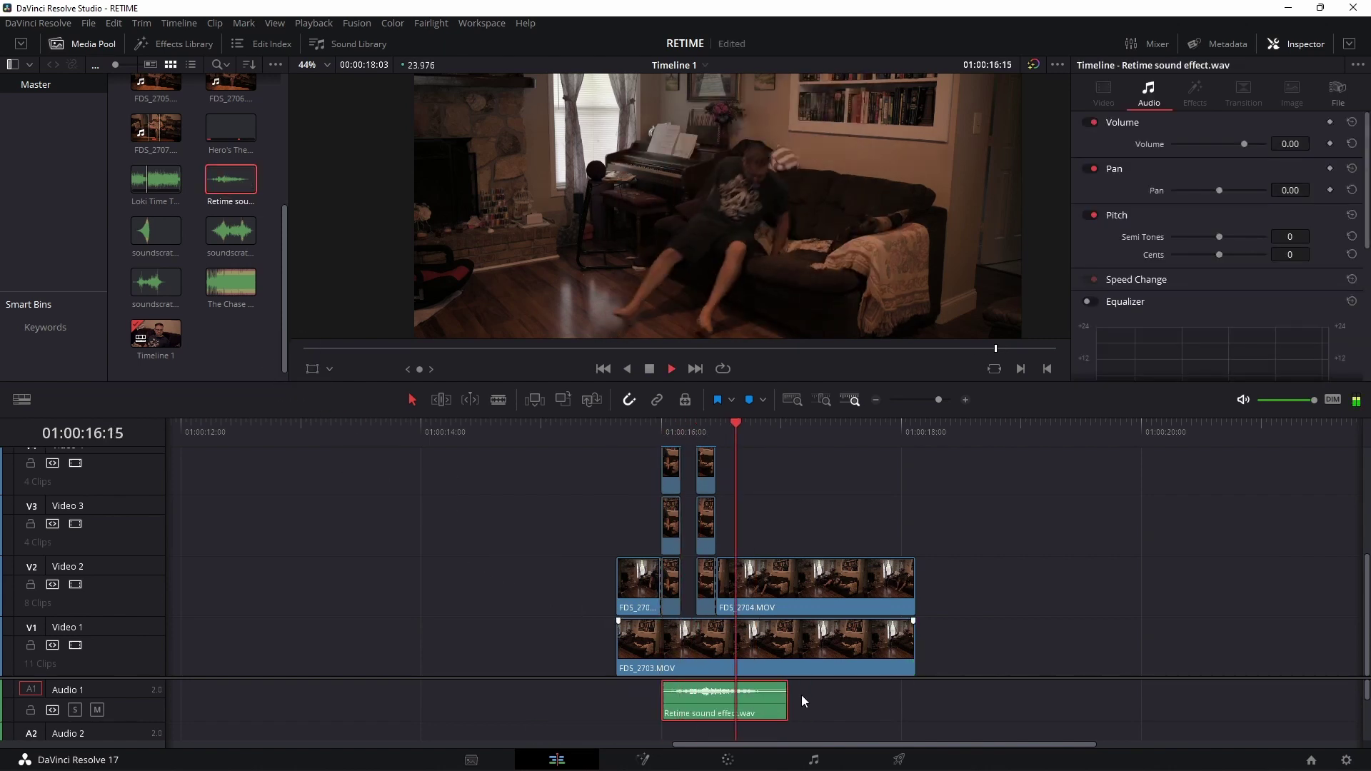
key("space")
left_click(602, 432)
key("space")
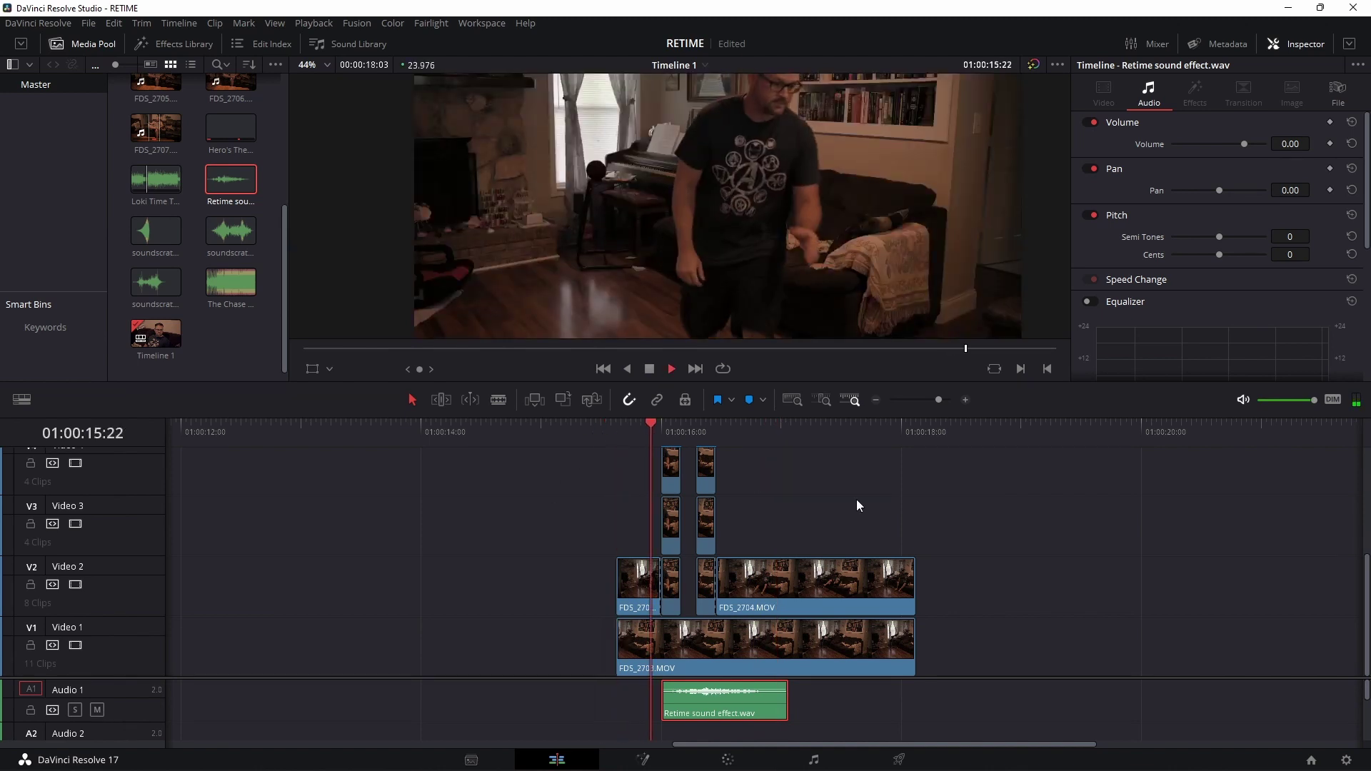
key("space")
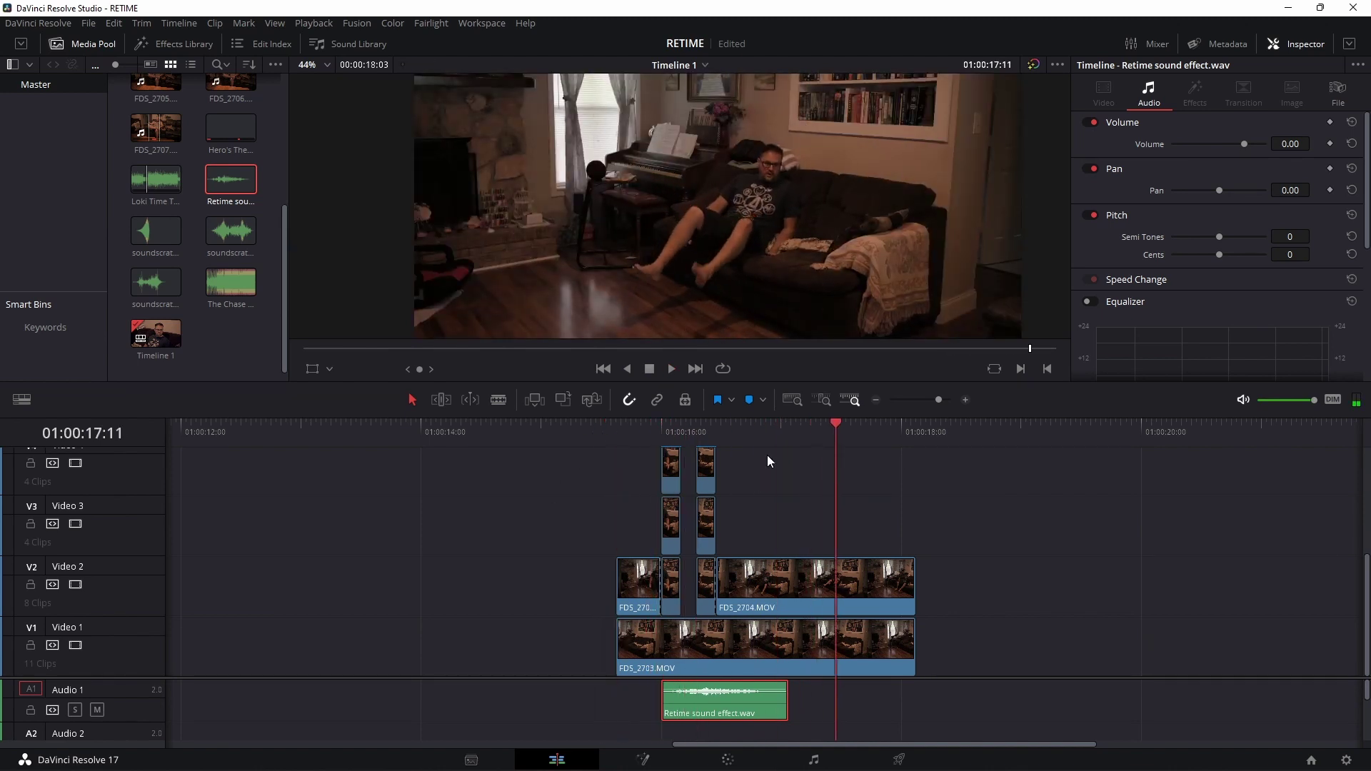
Shift the retime sound effect about three frames earlier on Audio 1 and play the sequence to check it
left_click_drag(833, 423, 692, 445)
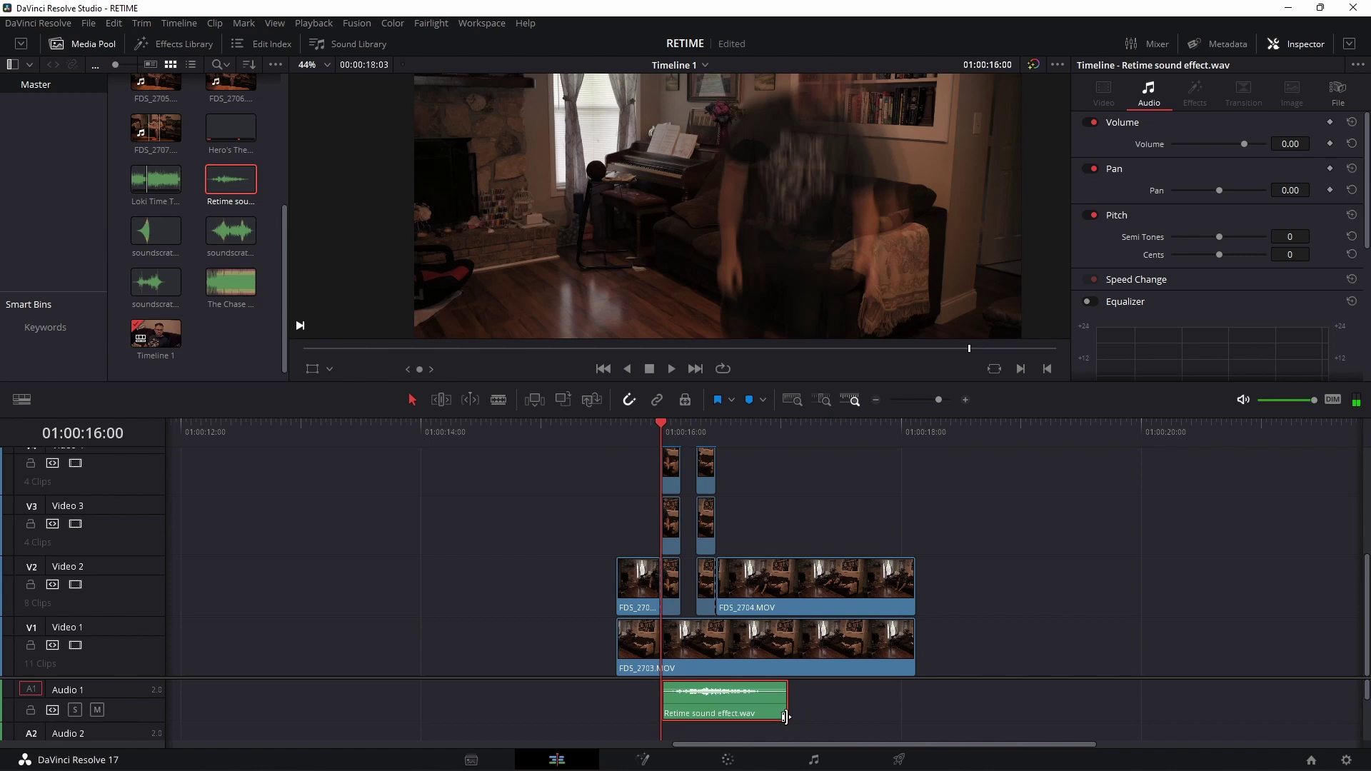
left_click_drag(753, 710, 738, 710)
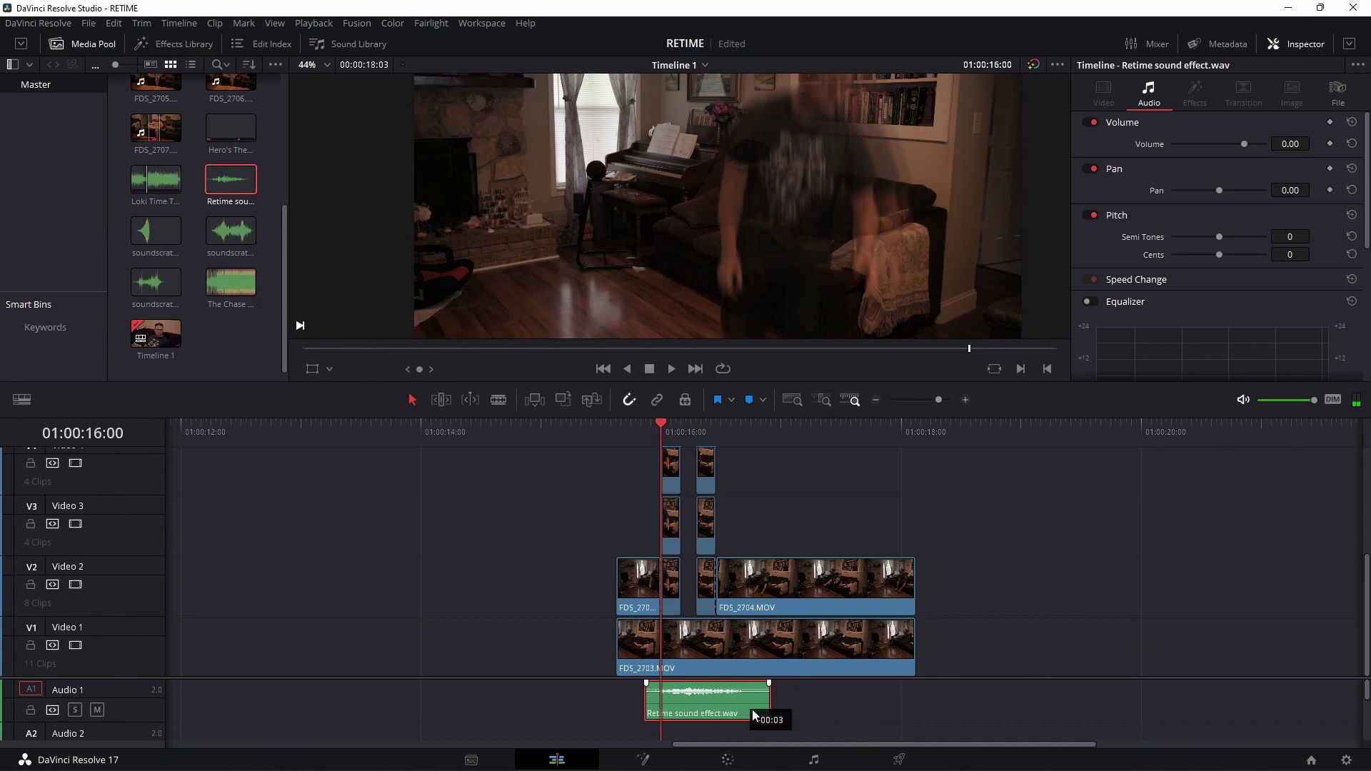
left_click(607, 430)
key("space")
key("space")
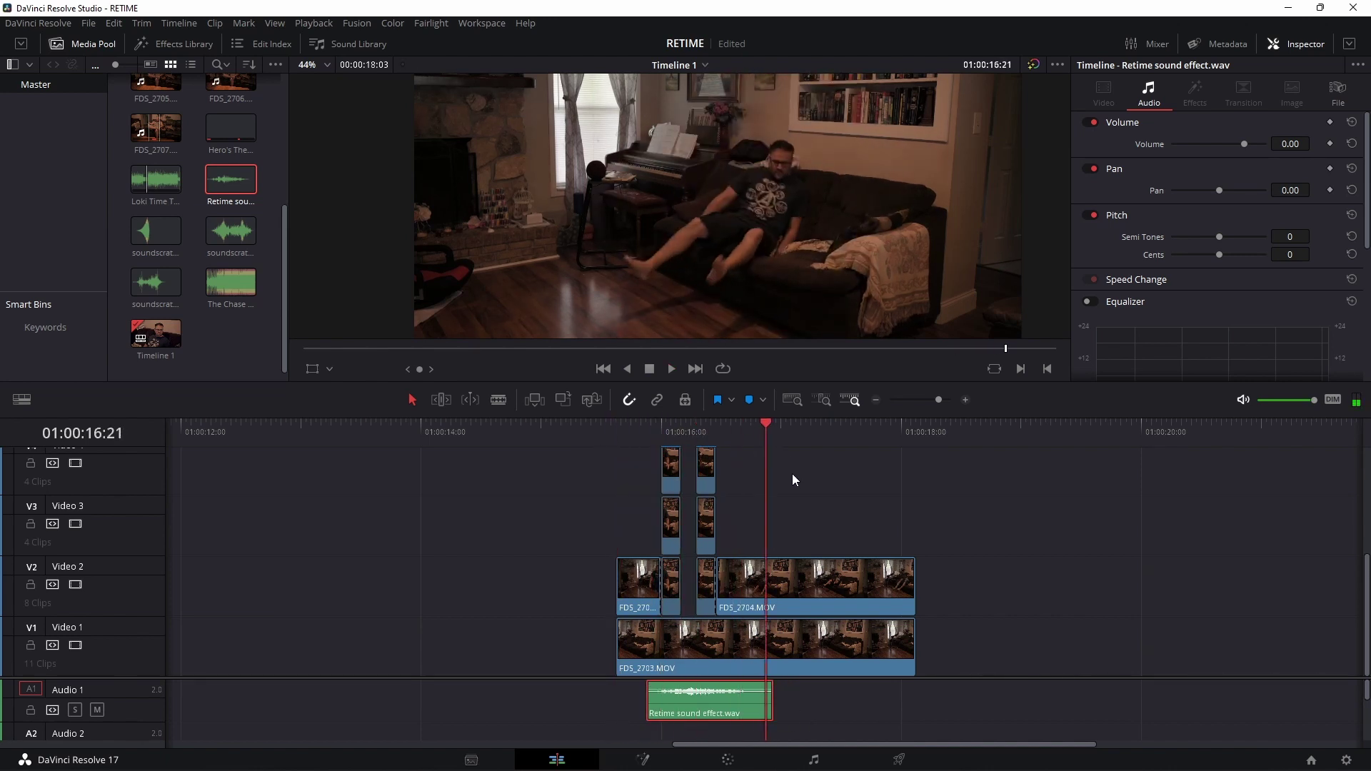
Lower the retime sound effect's volume to -9.09 and play the sequence again
left_click_drag(722, 689, 723, 699)
left_click(629, 423)
key("space")
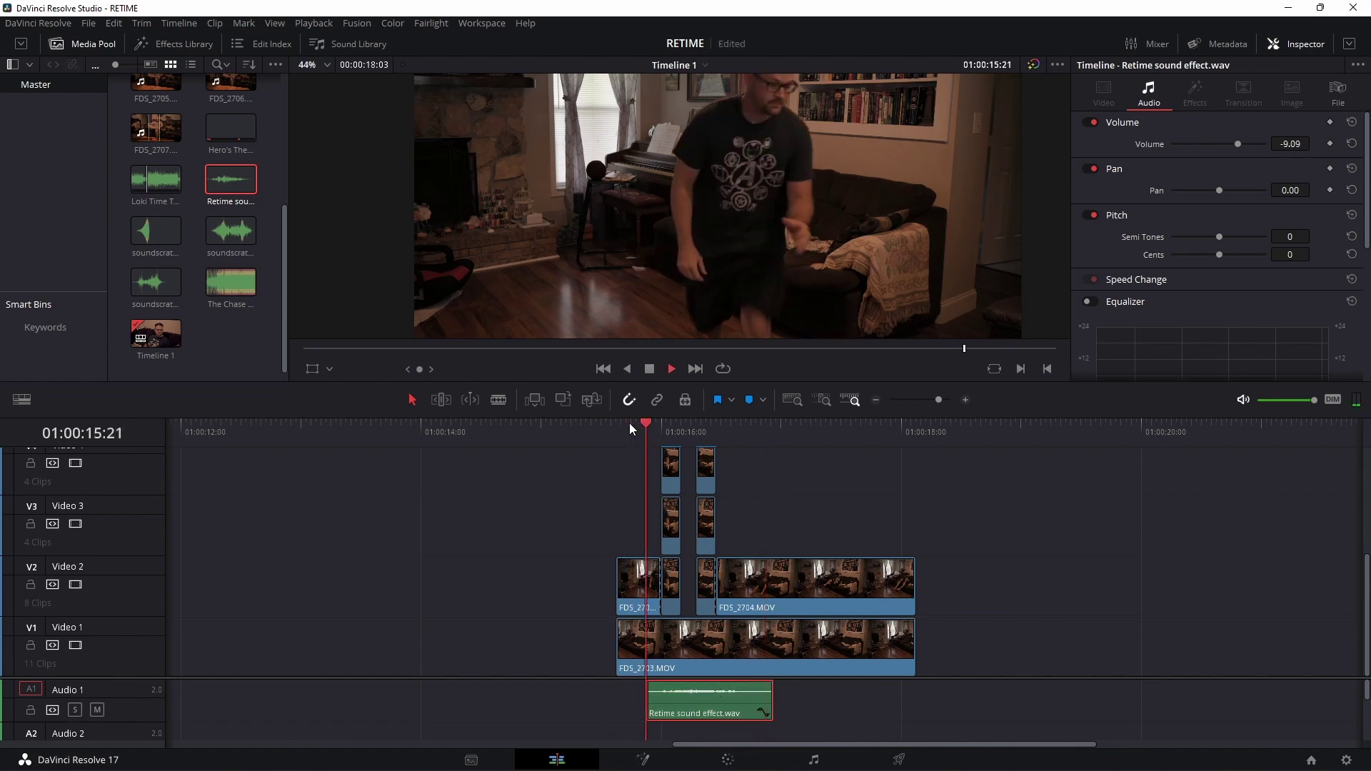